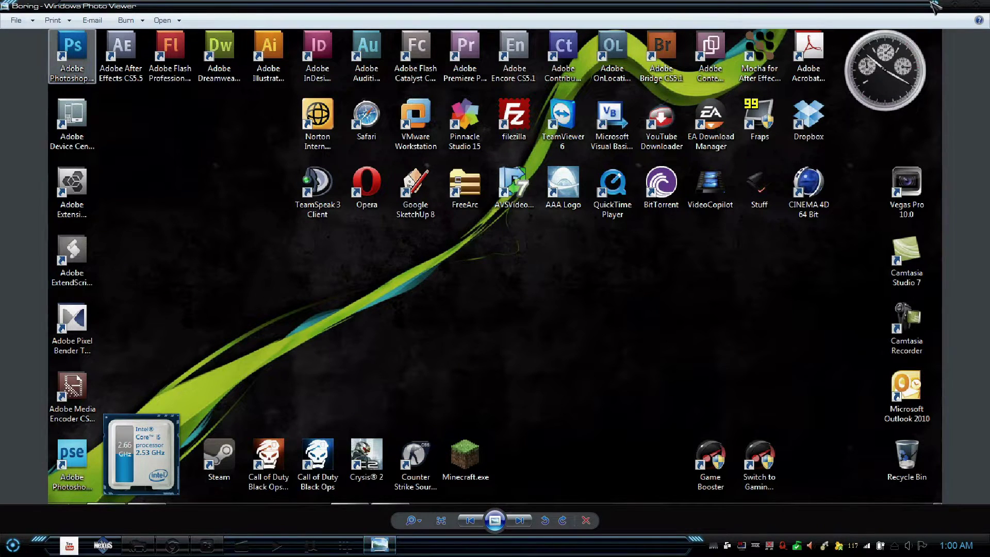
Step: Close the photo viewer, launch the Nexus dock from the taskbar and open its Office sub-dock
left_click(976, 7)
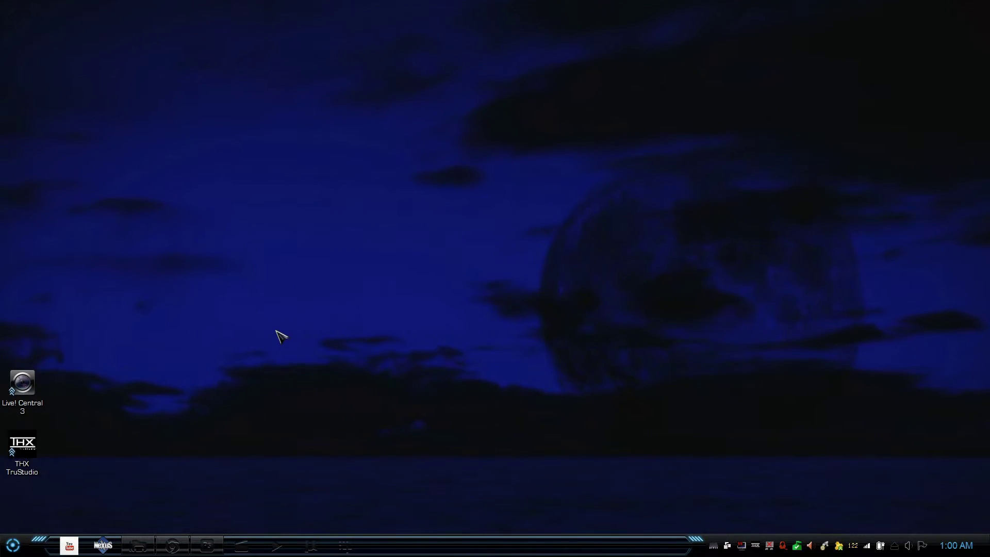
left_click(103, 545)
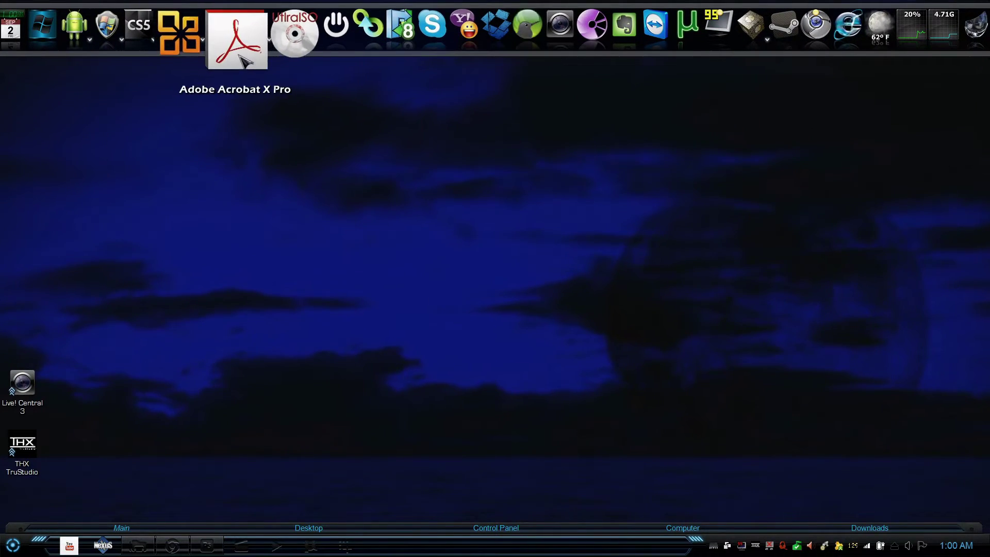
left_click(205, 32)
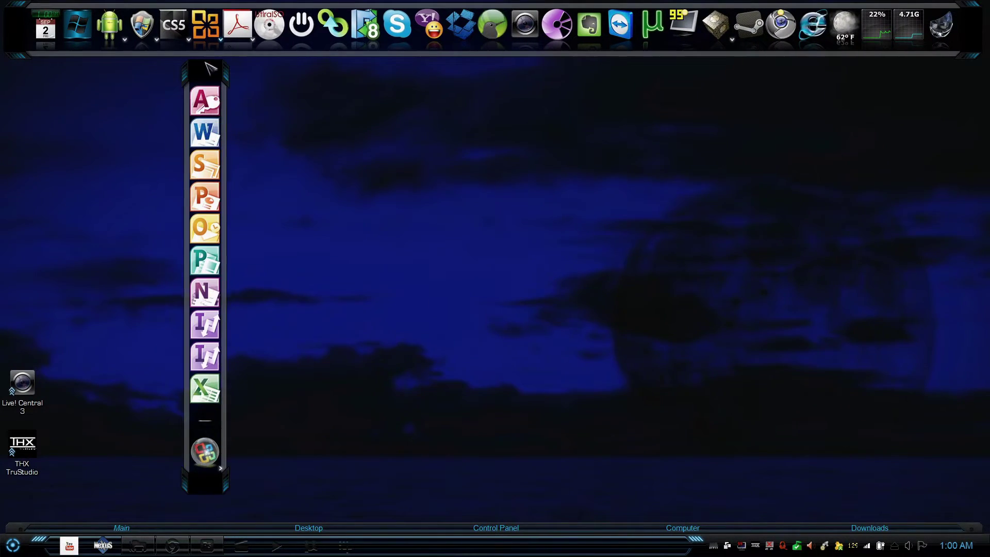
left_click(408, 184)
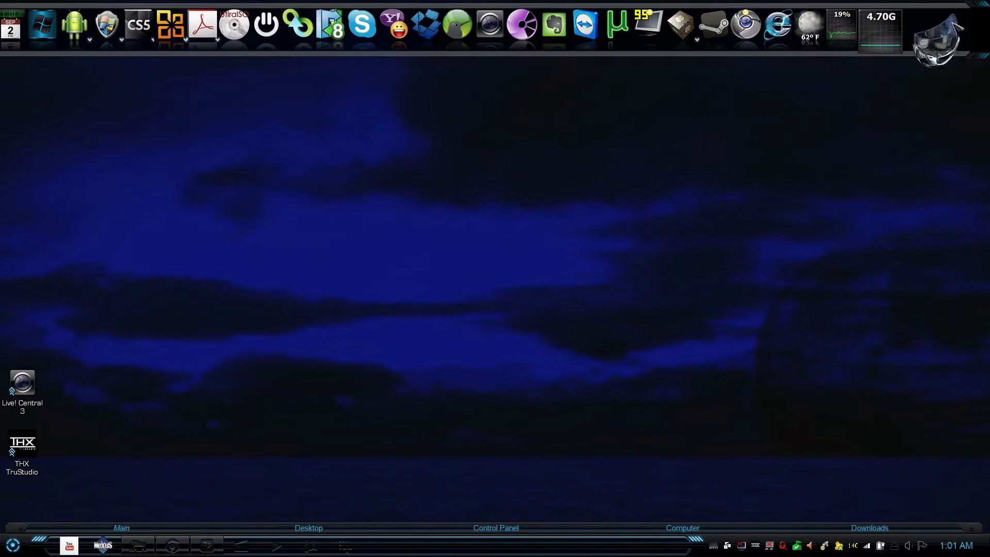
Step: Open Dock Properties and toggle the maximized-windows-overlap option off and back on in Position
right_click(966, 30)
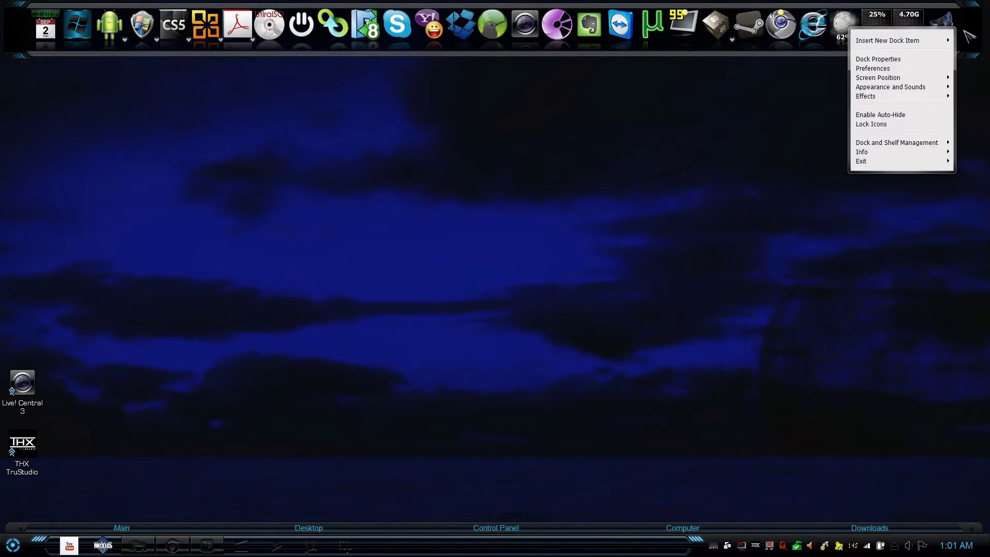
mouse_move(875, 76)
left_click(877, 60)
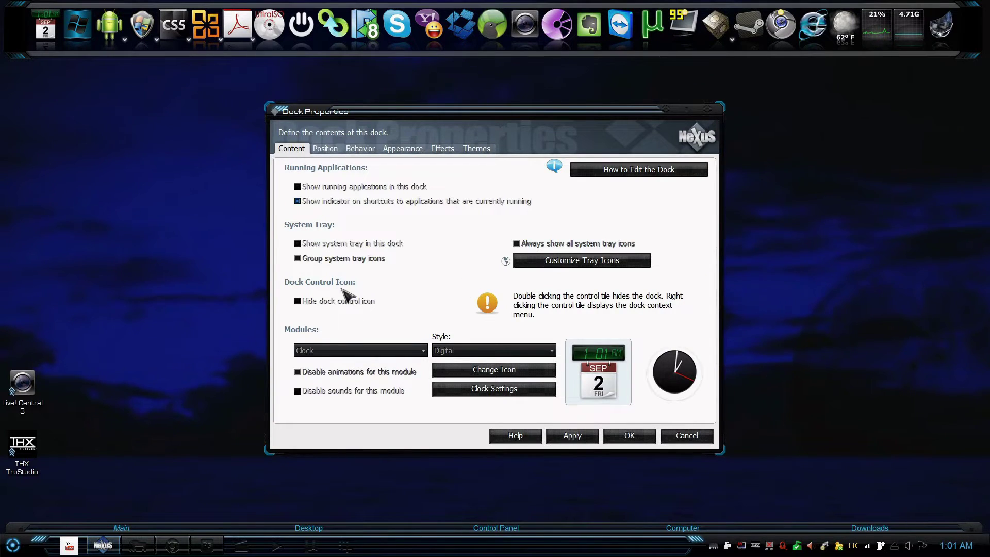
left_click(325, 149)
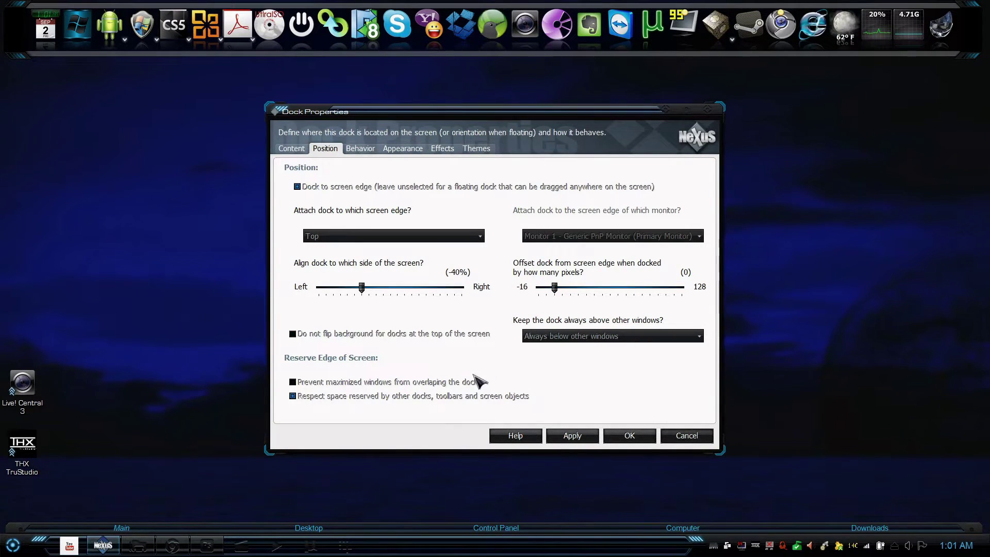
left_click(367, 387)
left_click(366, 382)
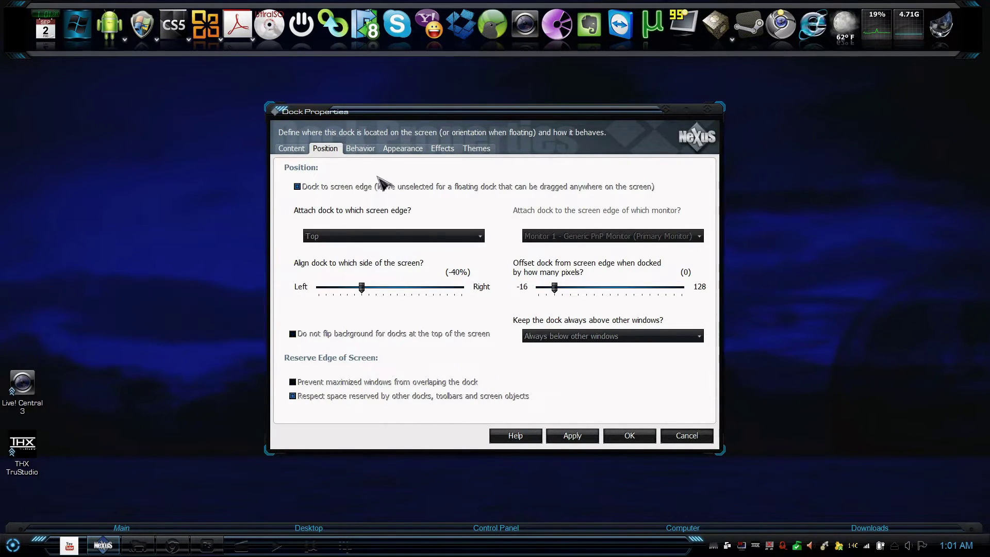
Step: Review the Behavior, Appearance, Effects and Themes tabs, then apply with the BladeV1.0 theme
left_click(359, 151)
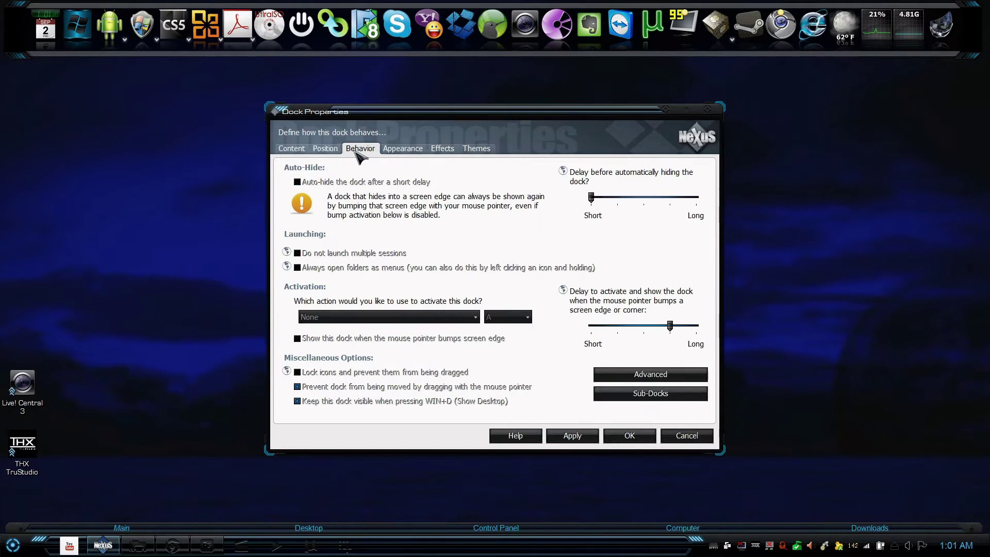
left_click(403, 150)
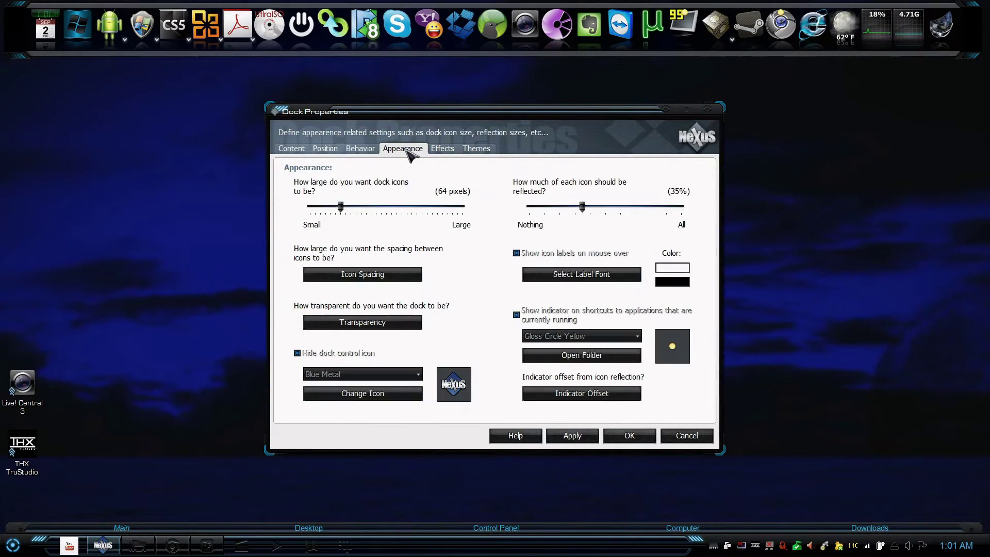
left_click(456, 151)
left_click(471, 153)
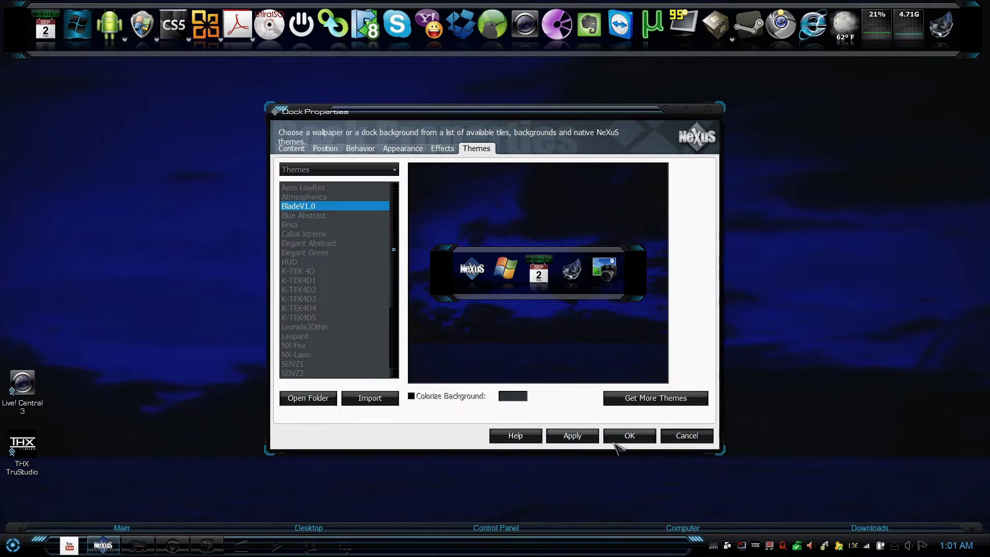
left_click(614, 439)
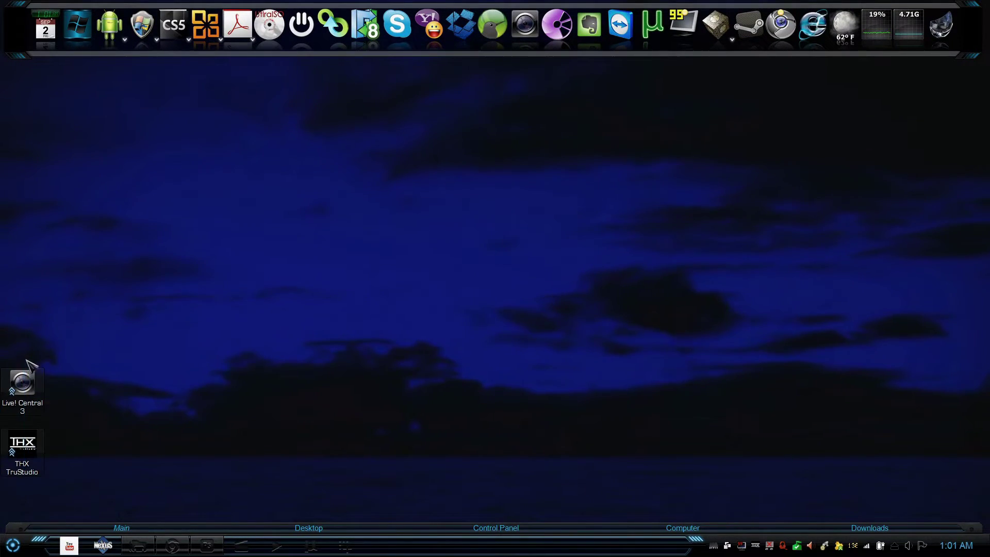
Step: Drag Live! Central 3 and THX TruStudio onto the dock and into the Functions sub-dock
left_click_drag(19, 392, 673, 35)
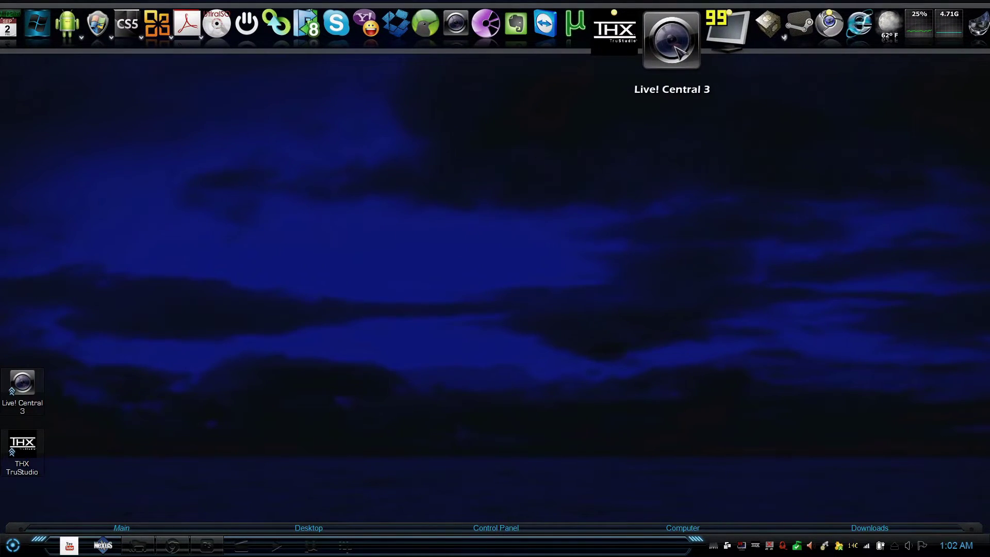
mouse_move(679, 50)
left_mouse_down()
mouse_move(772, 39)
mouse_move(732, 35)
mouse_move(745, 44)
mouse_move(731, 27)
mouse_move(731, 42)
mouse_move(654, 20)
mouse_move(667, 13)
mouse_move(731, 31)
mouse_move(682, 37)
left_mouse_up()
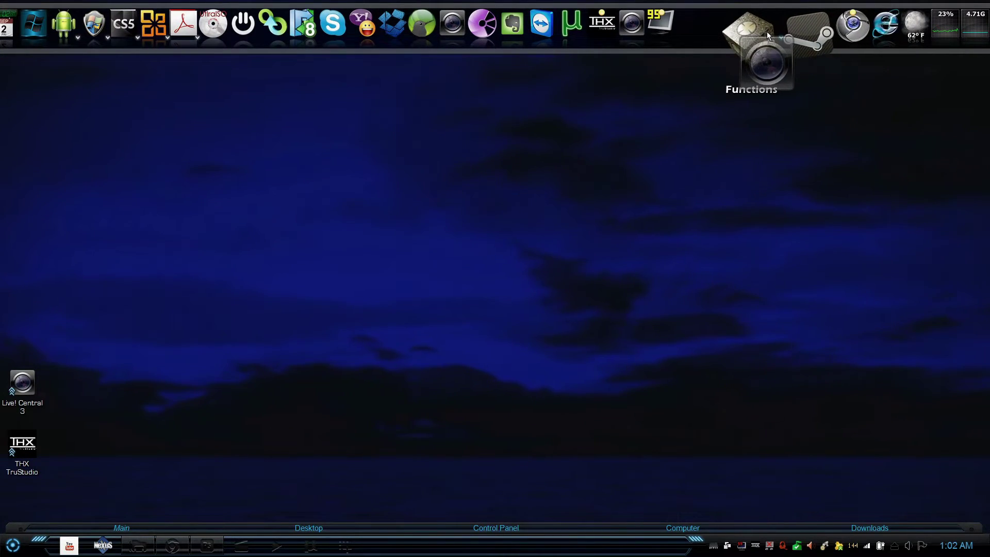
left_click(766, 32)
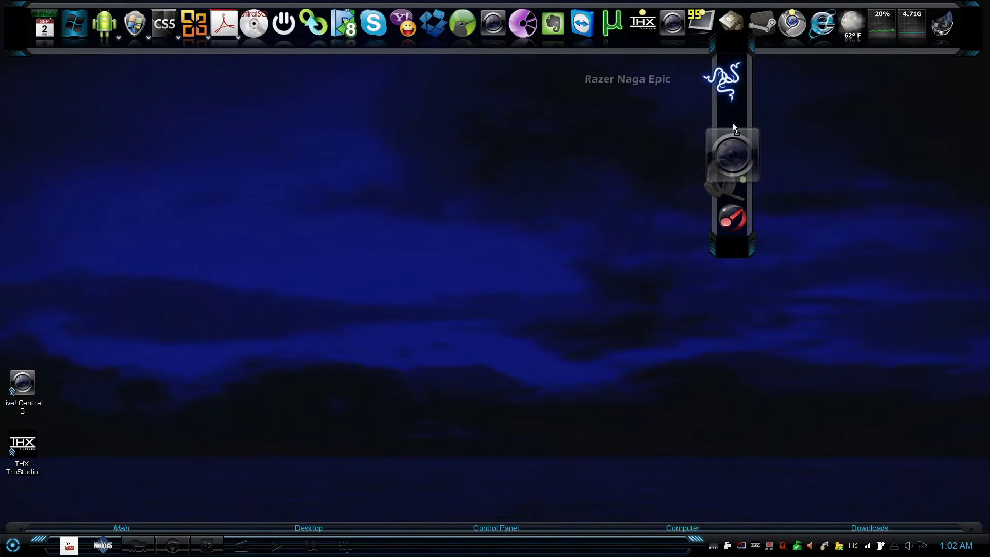
left_click_drag(733, 126, 728, 120)
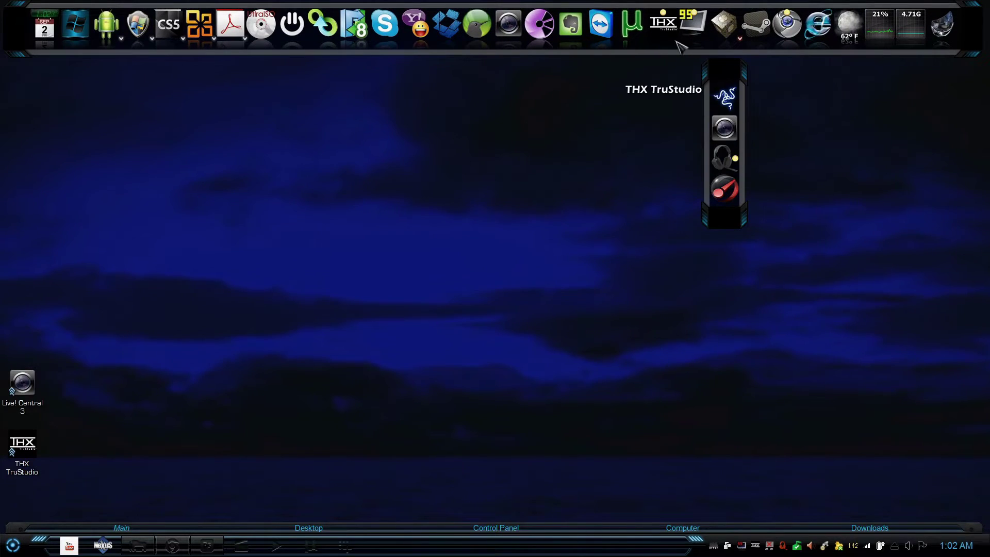
left_click_drag(672, 36, 728, 155)
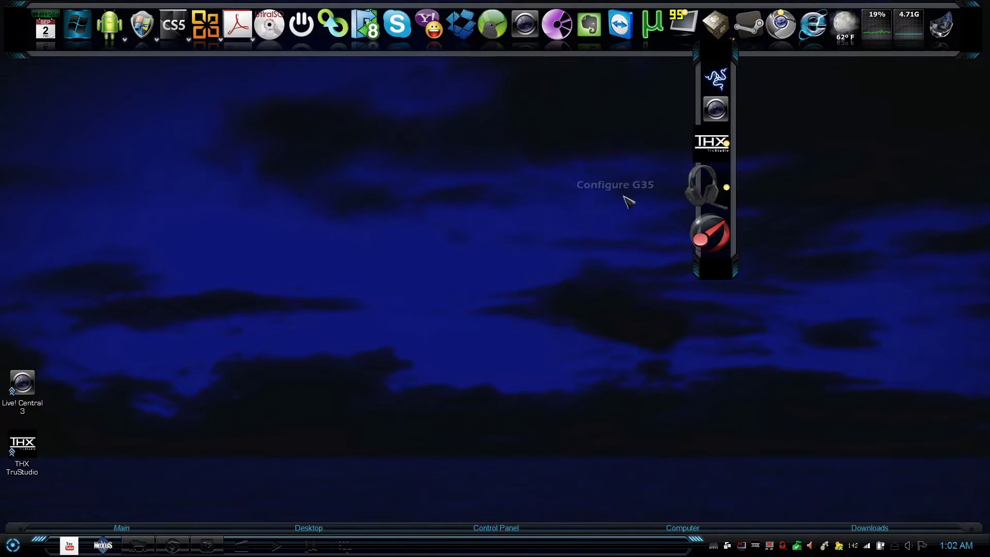
left_click(558, 197)
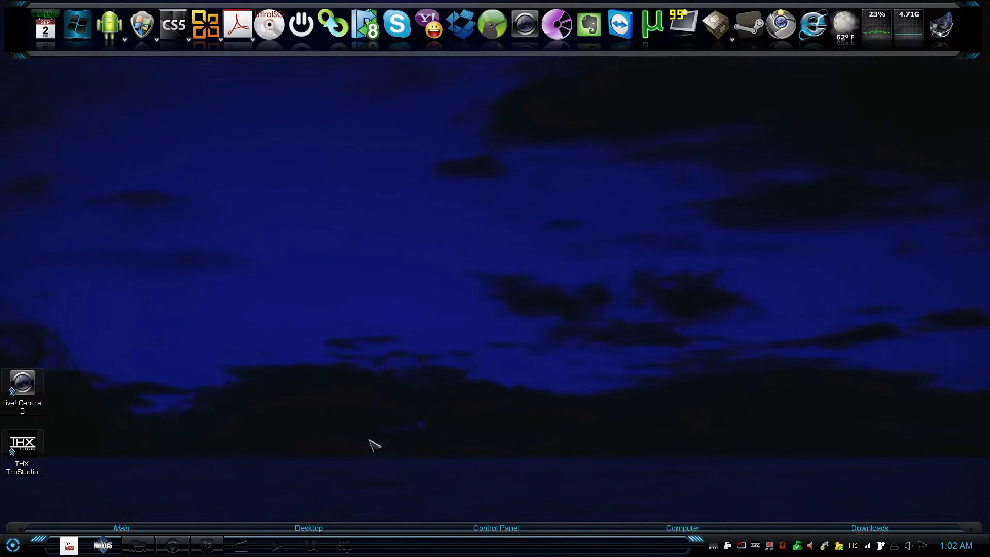
Step: Hide all desktop icons, then show them again
right_click(463, 295)
mouse_move(541, 245)
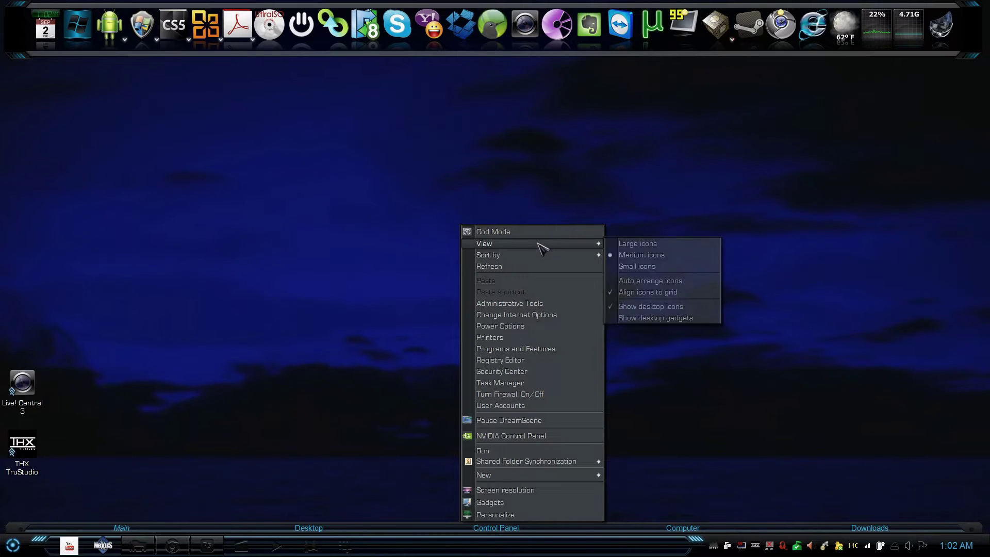
left_click(641, 307)
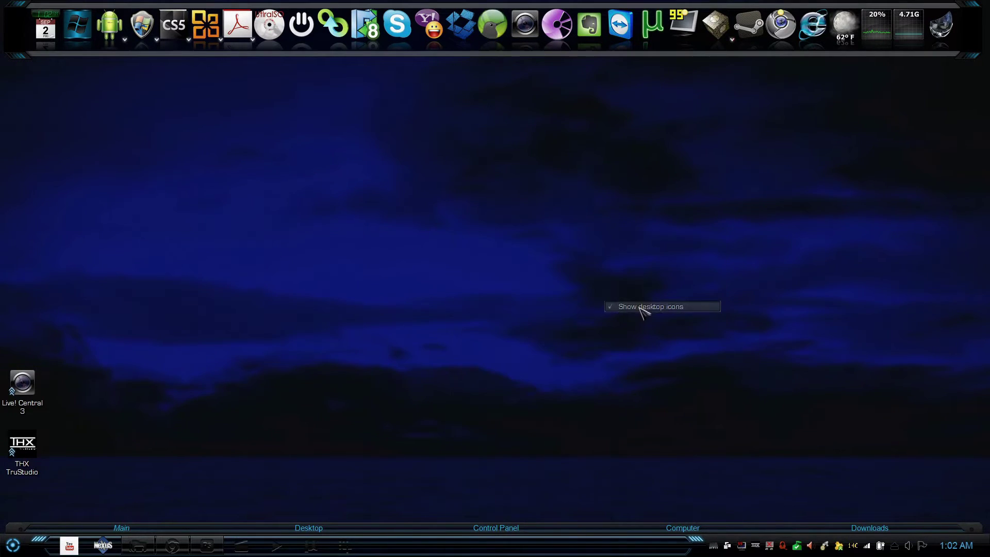
right_click(283, 232)
mouse_move(336, 243)
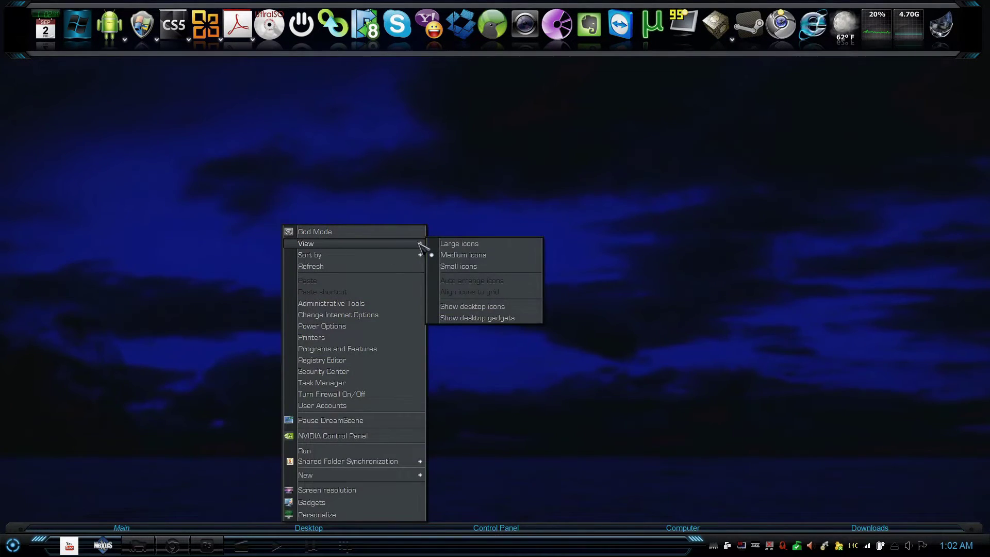
left_click(466, 307)
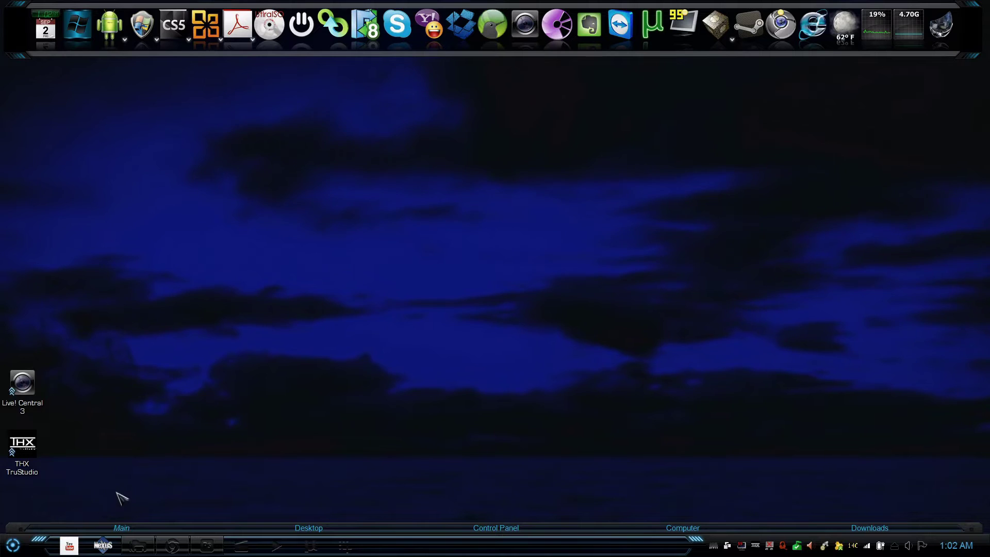
Step: Select both shortcuts and open their joint properties, then cancel without hiding them
left_click_drag(115, 490, 13, 334)
right_click(17, 397)
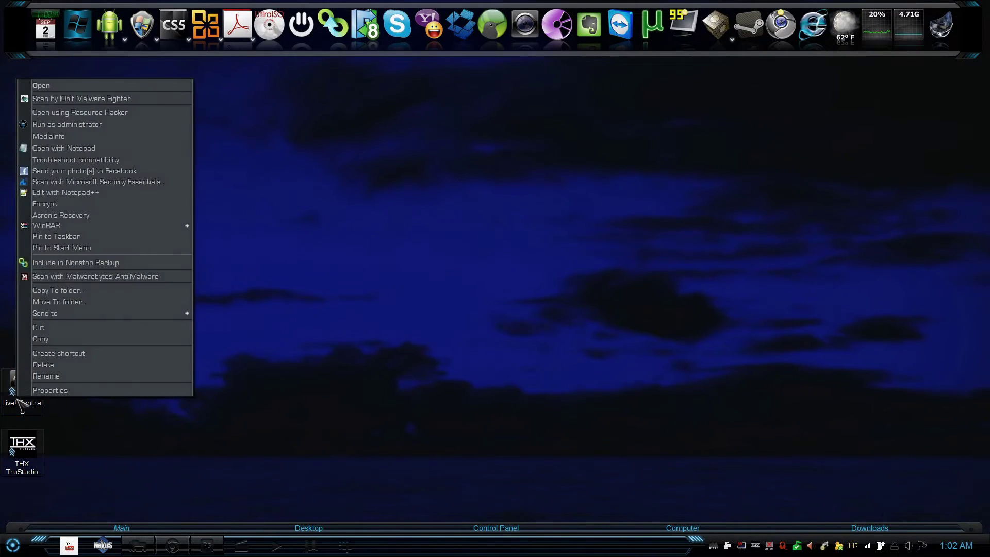
left_click(50, 390)
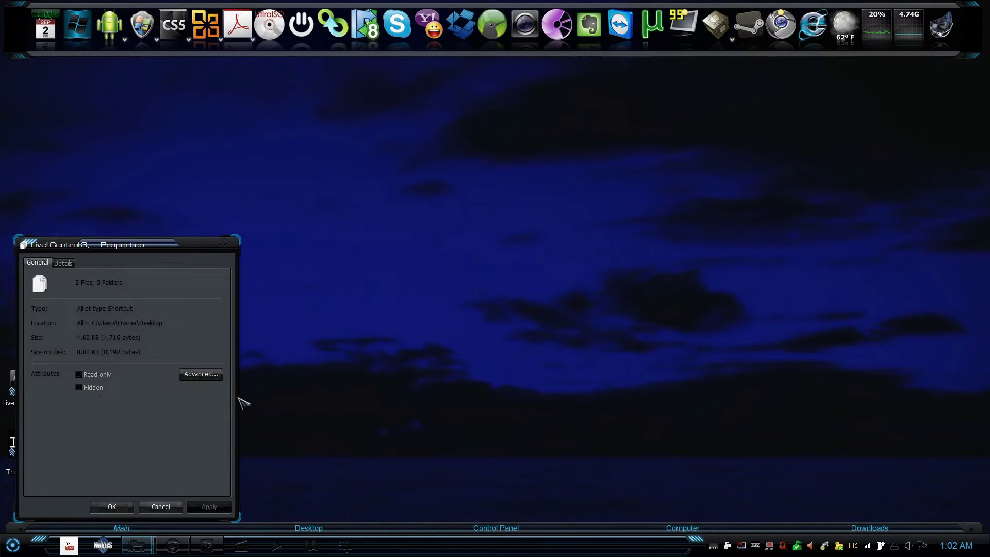
left_click(85, 390)
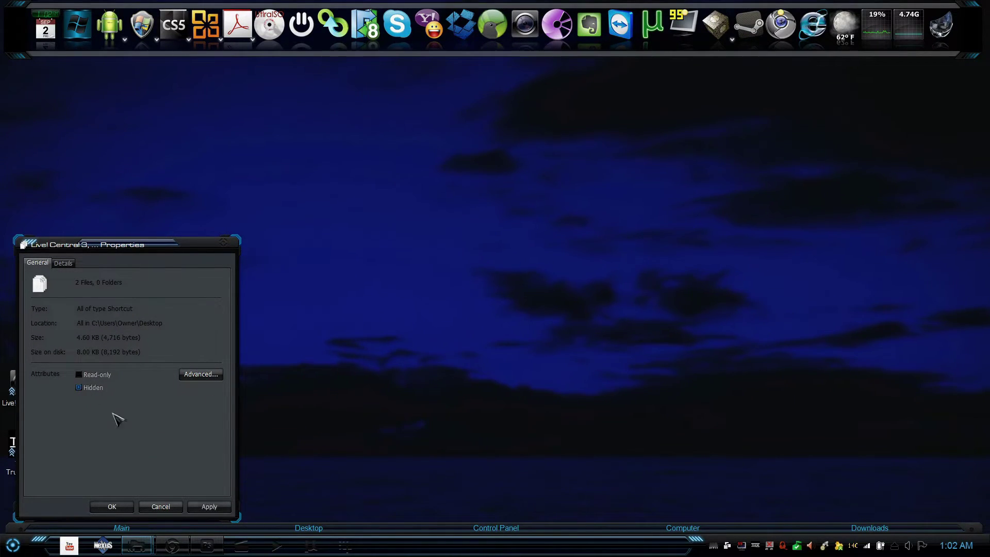
left_click(161, 507)
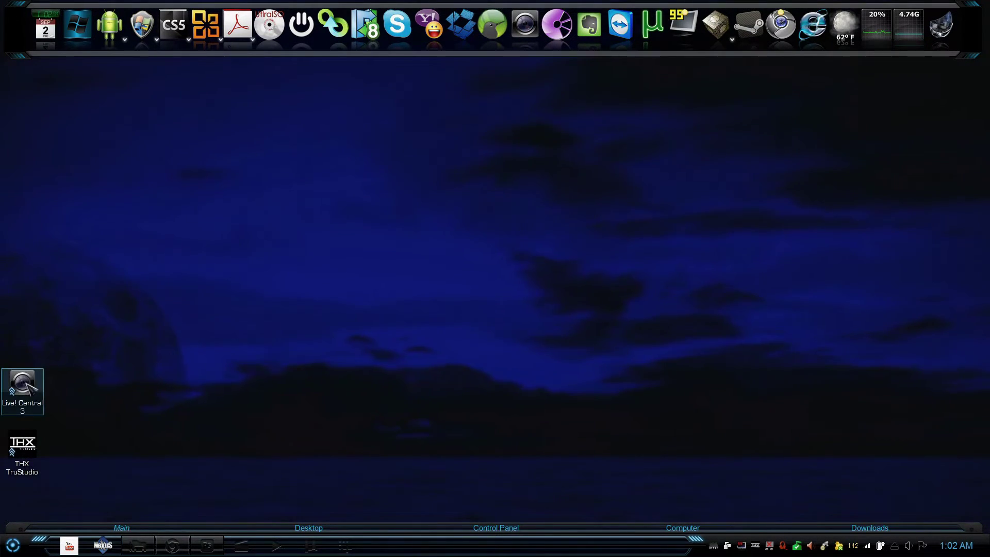
Step: Set the Live! Central 3 shortcut to Hidden and confirm
right_click(25, 383)
left_click(43, 375)
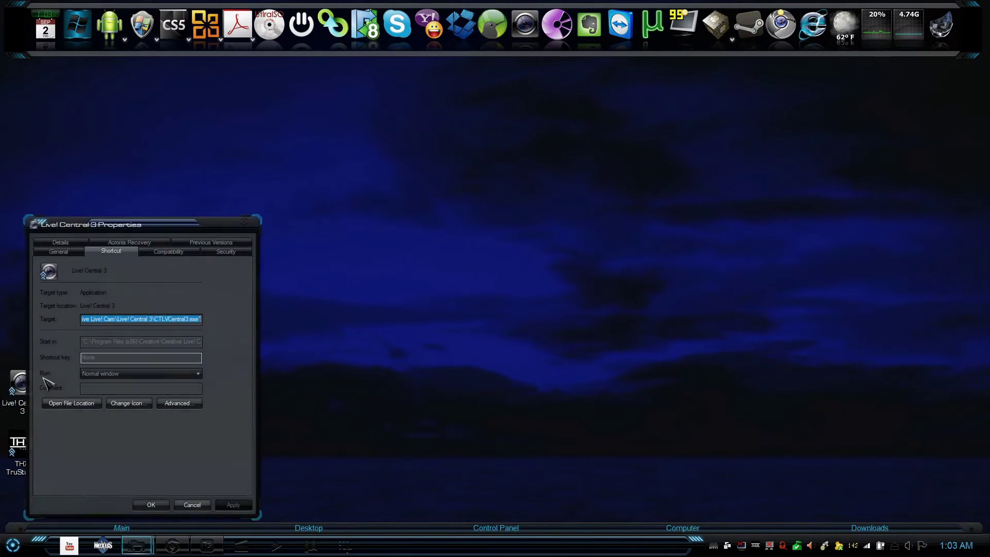
left_click(58, 250)
left_click(122, 421)
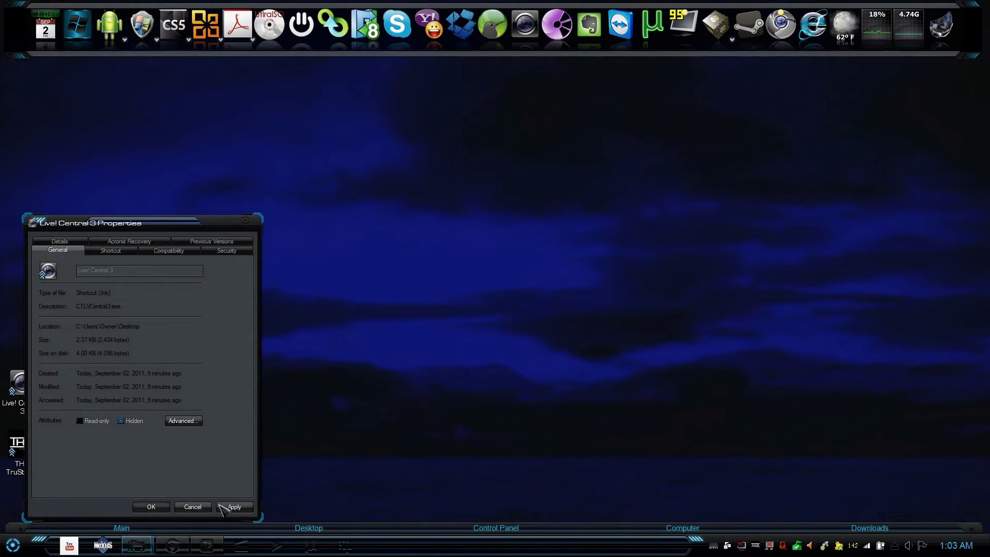
left_click(234, 507)
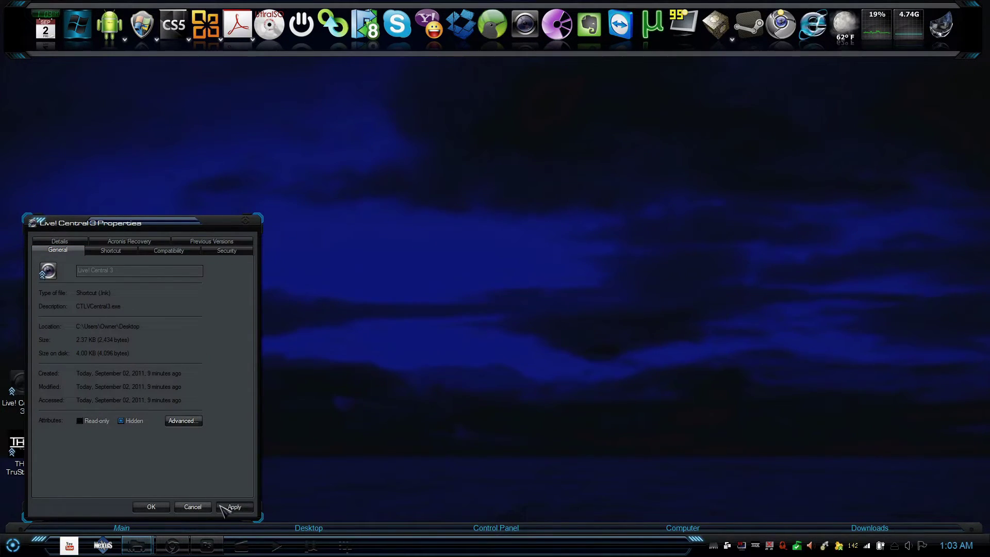
left_click(151, 508)
Step: Set the THX TruStudio shortcut to Hidden and confirm
right_click(19, 447)
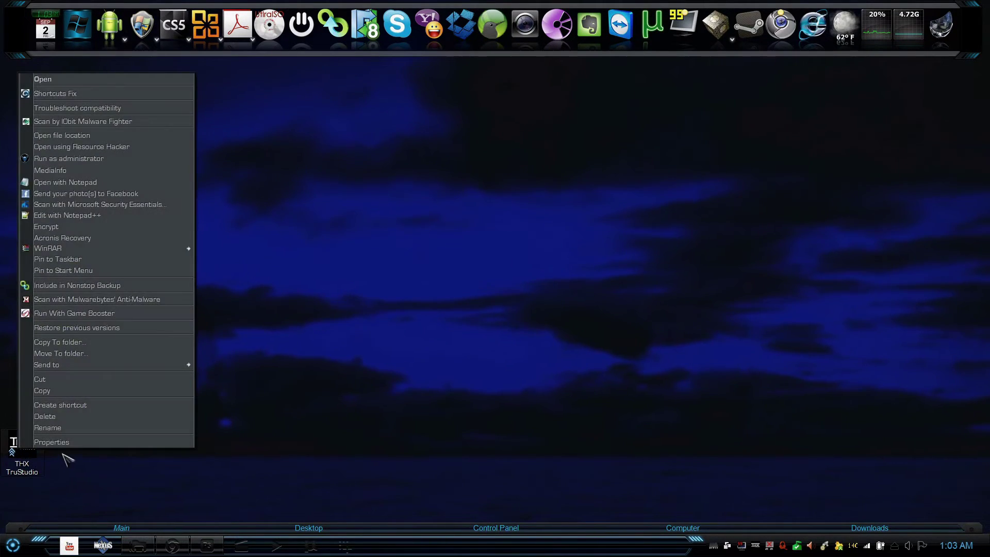
left_click(66, 443)
left_click(55, 251)
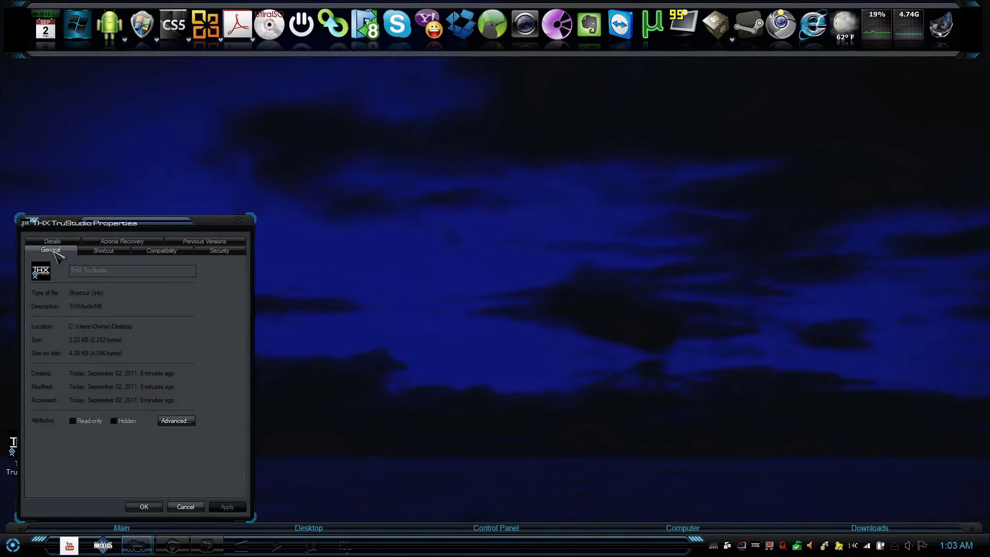
left_click(125, 421)
left_click(227, 507)
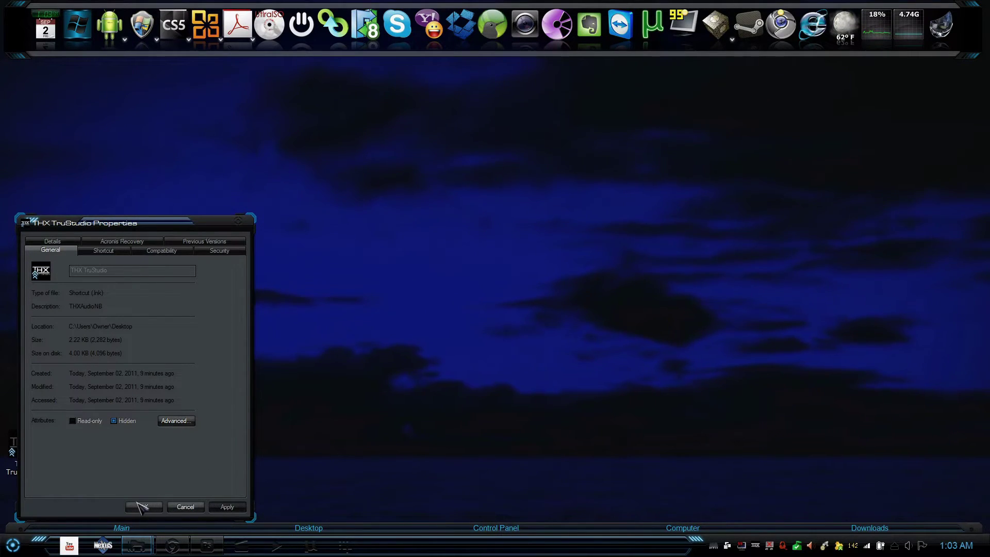
left_click(141, 507)
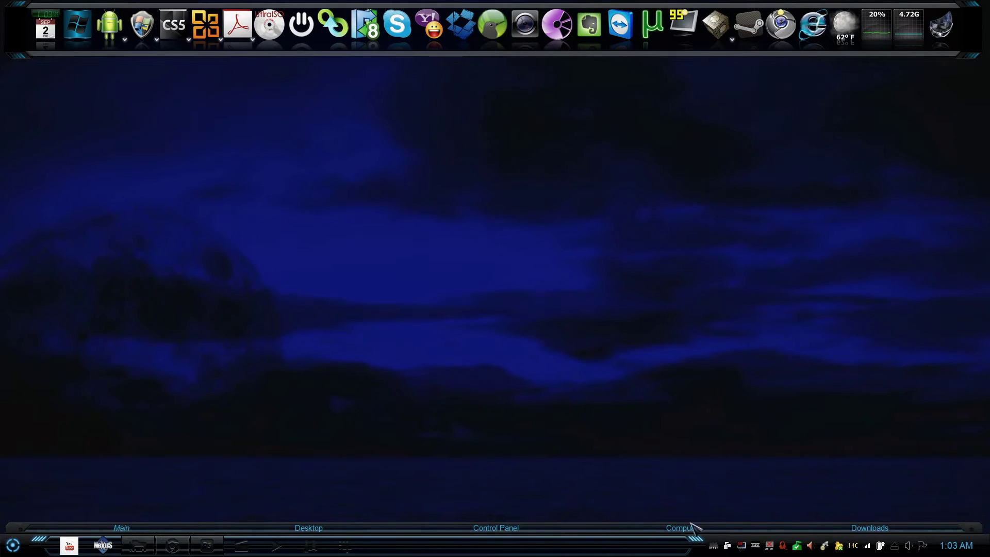
left_click(932, 531)
right_click(921, 551)
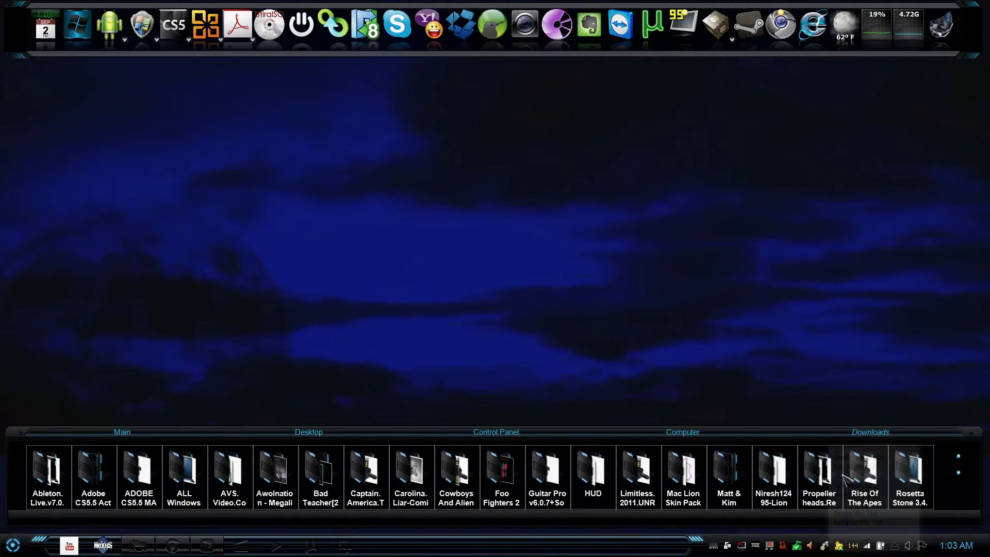
mouse_move(906, 470)
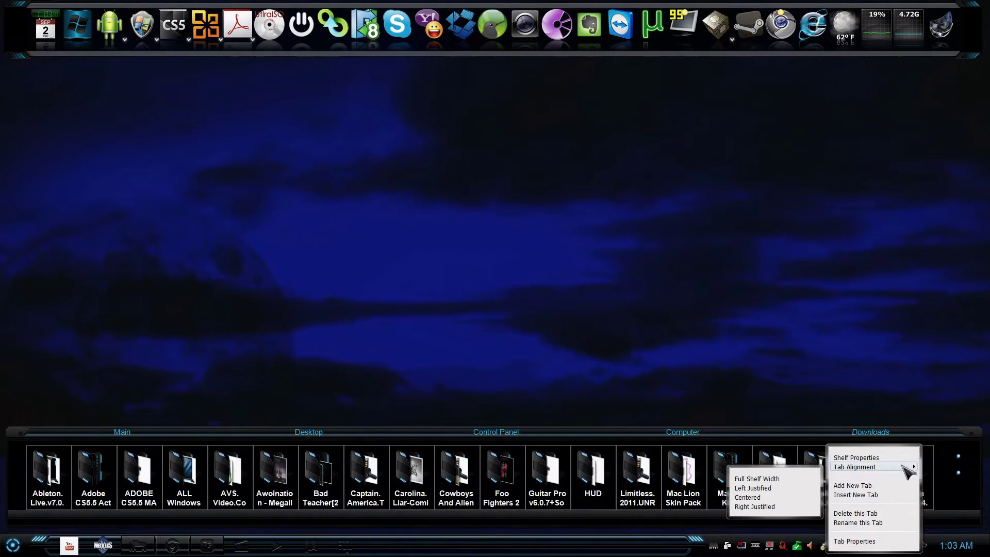
left_click(856, 486)
left_click(626, 316)
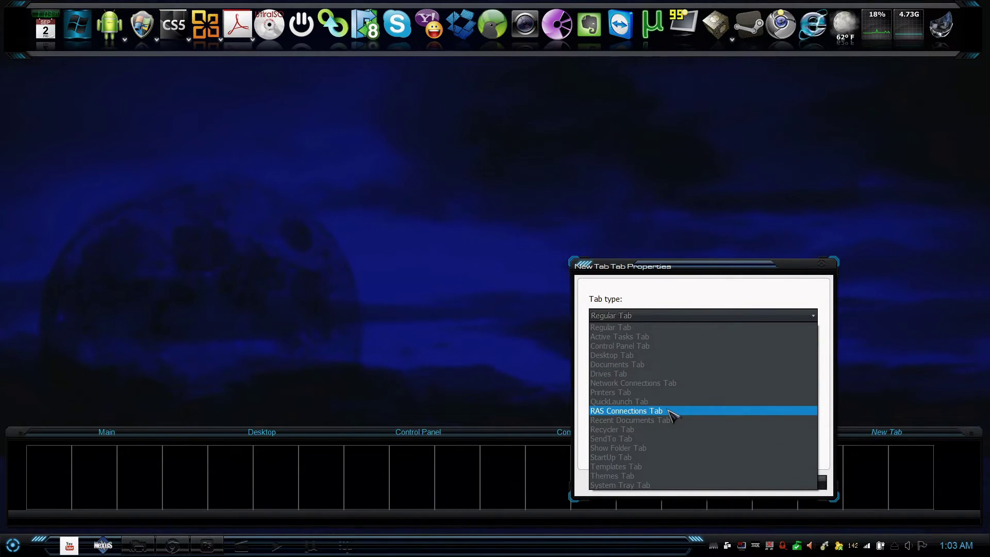
left_click(761, 326)
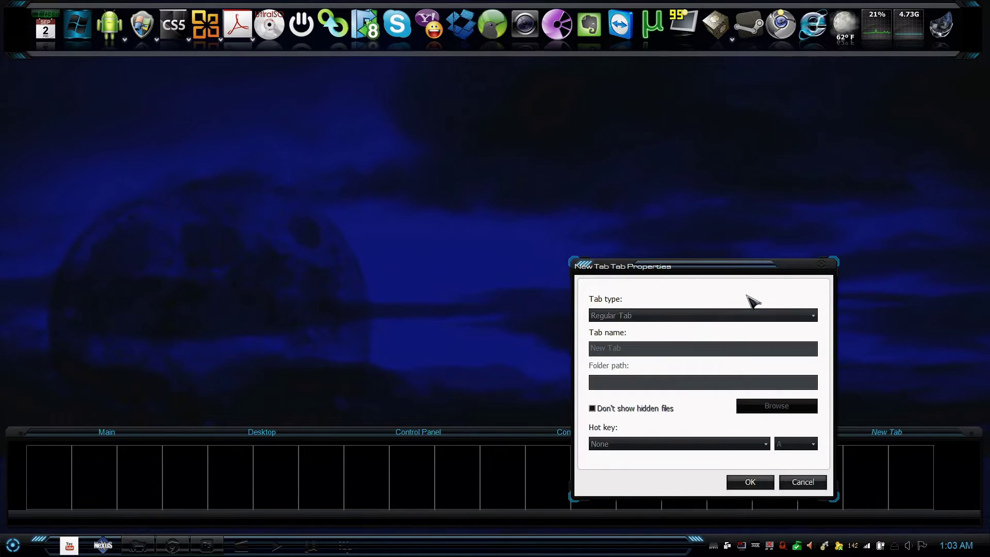
left_click(769, 487)
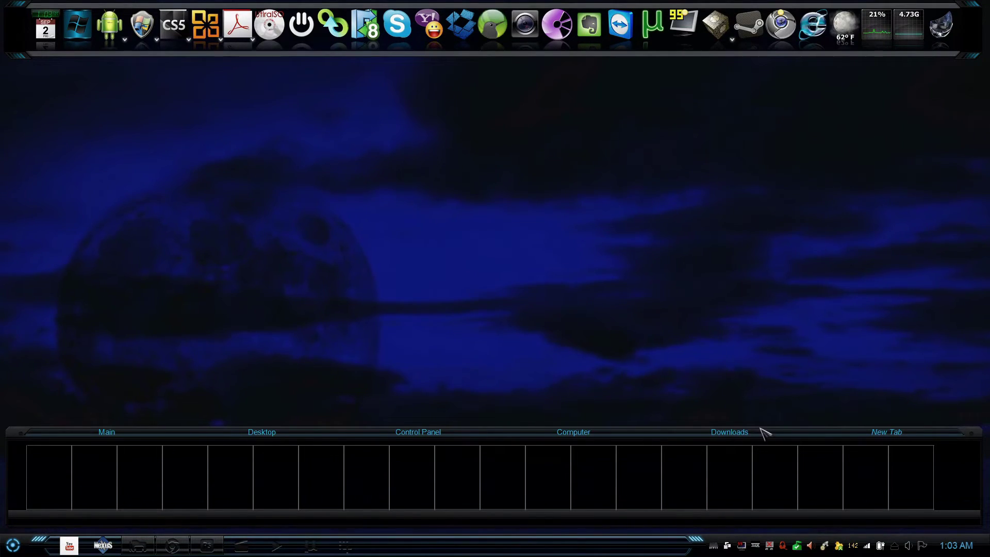
right_click(879, 437)
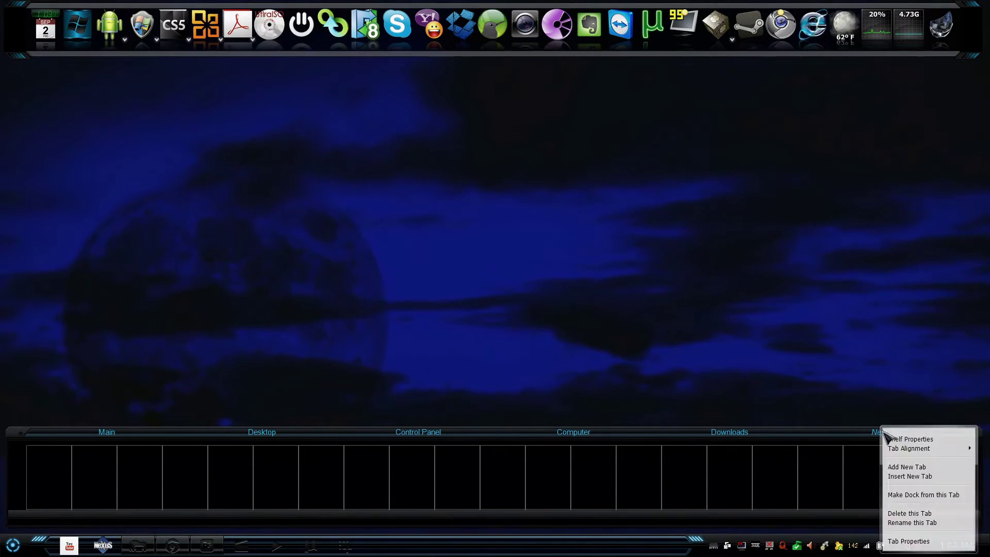
left_click(895, 515)
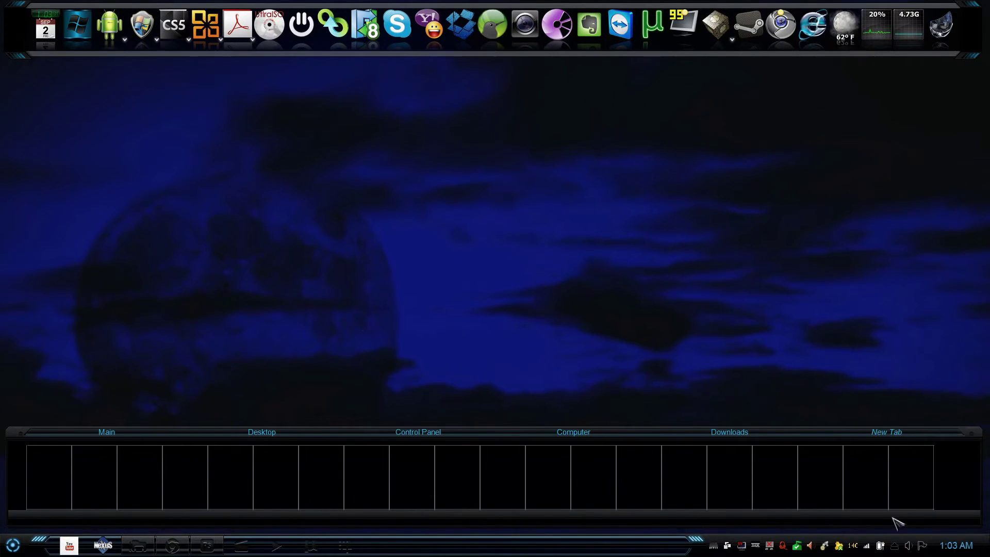
left_click(545, 313)
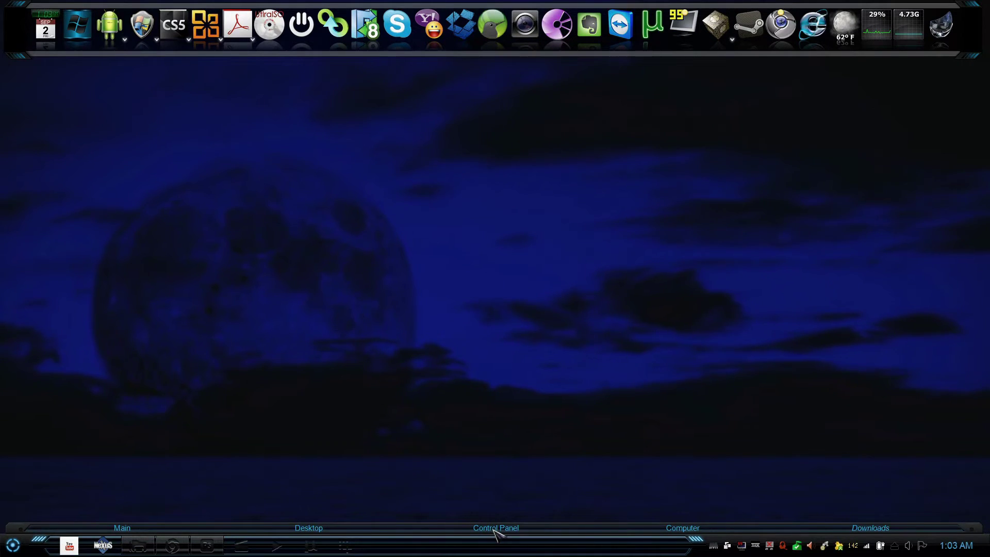
Step: Show Control Panel expanded to three rows, then switch through Desktop, Computer and Main shelf tabs
left_click(494, 529)
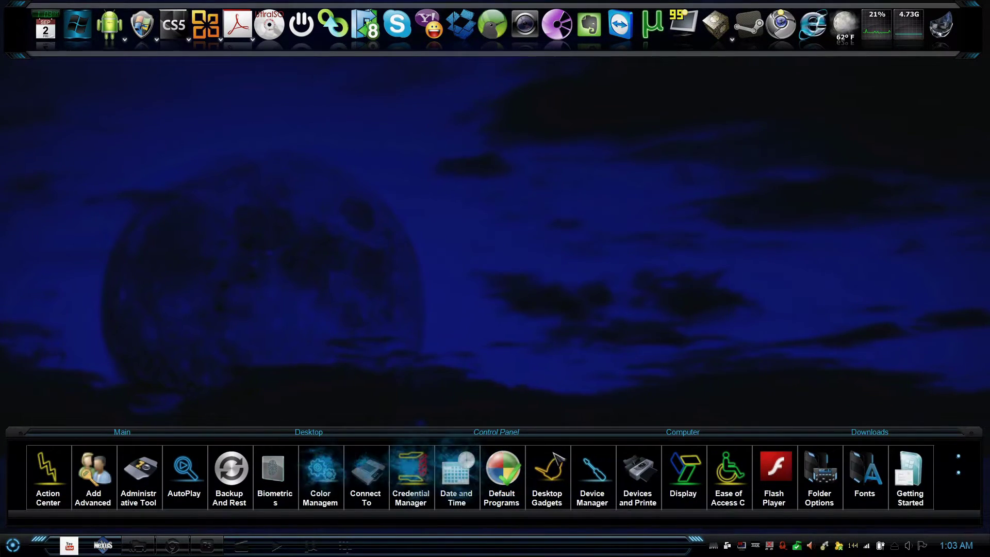
left_click(694, 471)
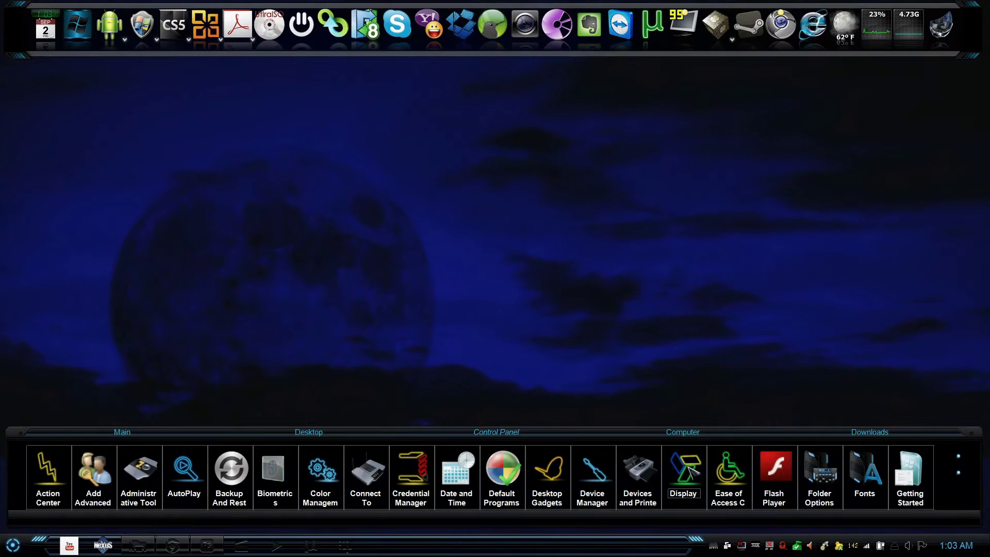
scroll(694, 482, "down", 2)
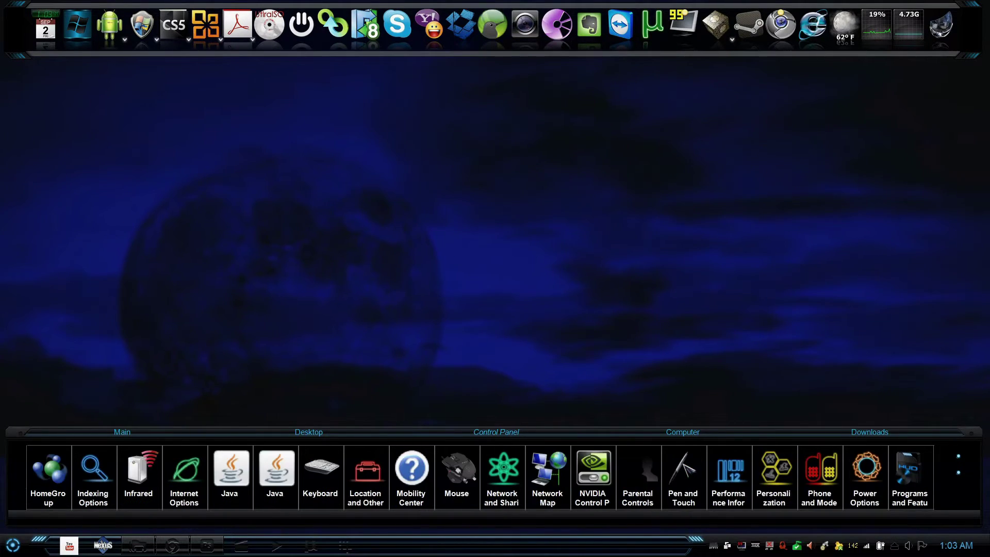
left_click(479, 435)
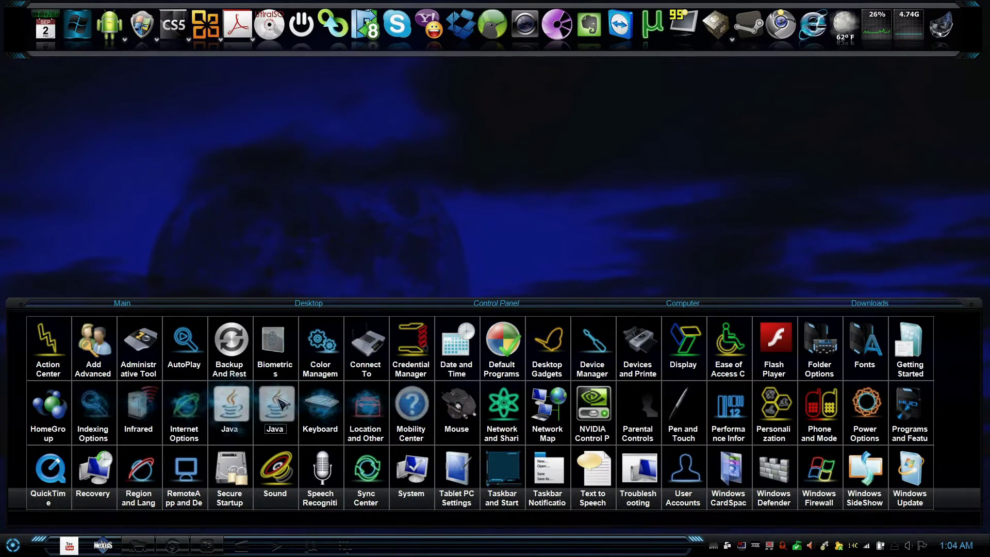
left_click(314, 303)
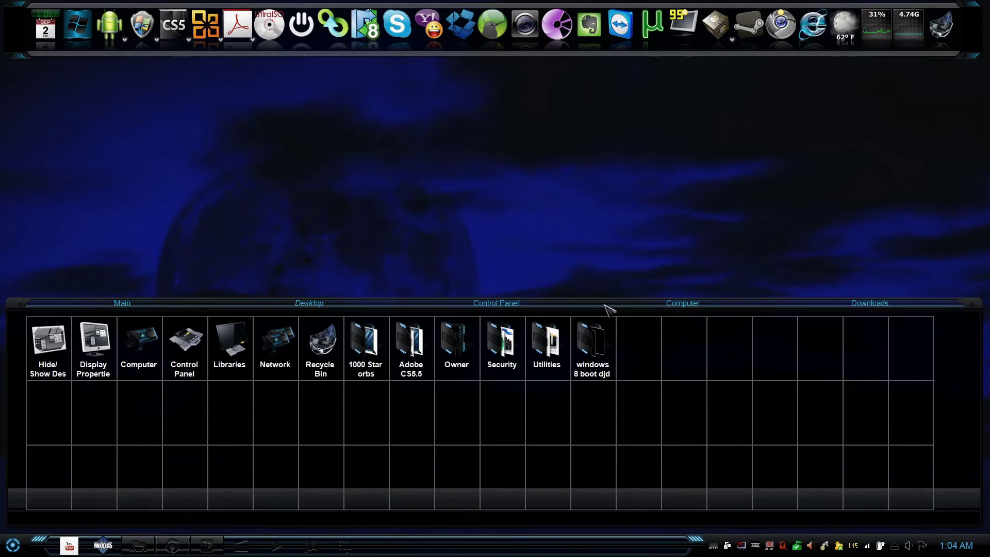
left_click(688, 307)
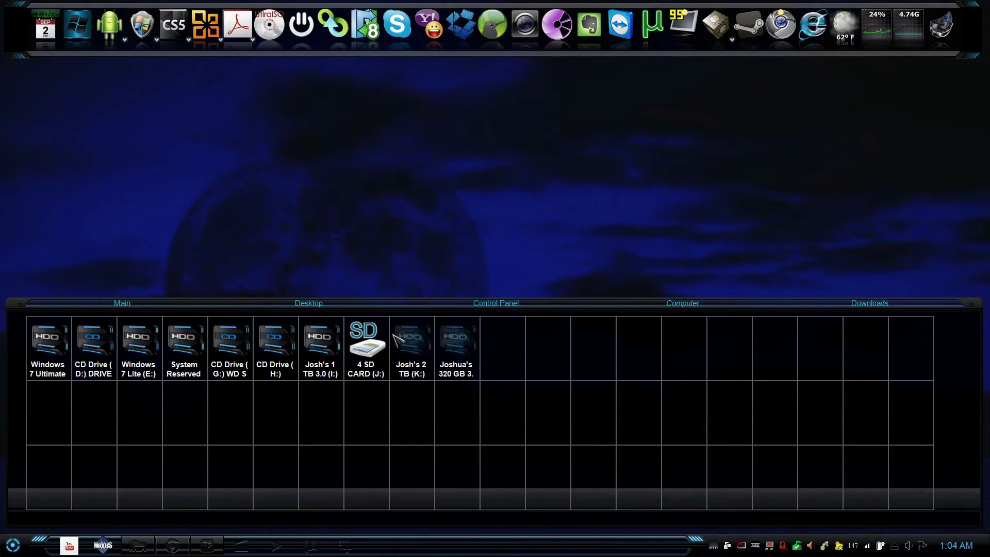
left_click(129, 304)
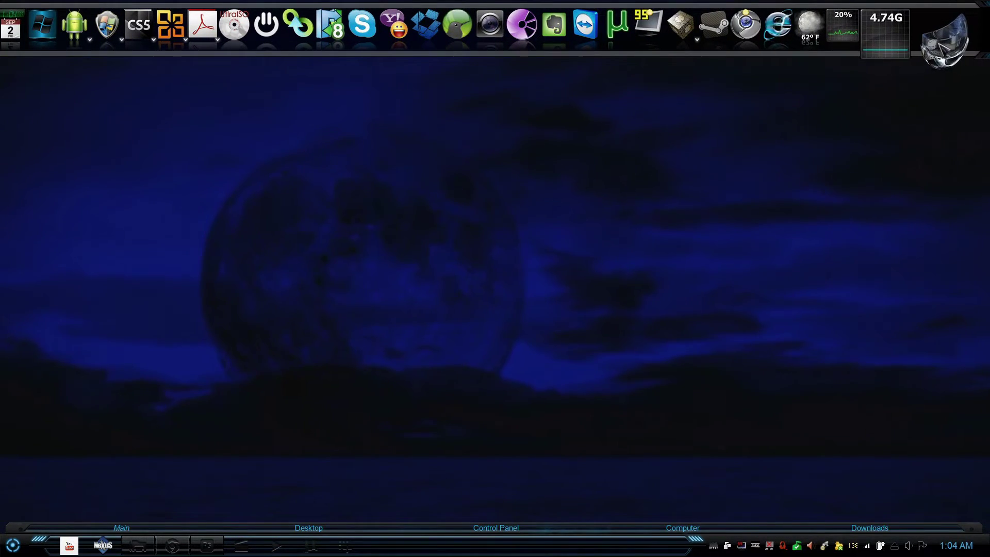
Step: Preview the dock icons, then restore the Chrome window from the taskbar
mouse_move(940, 55)
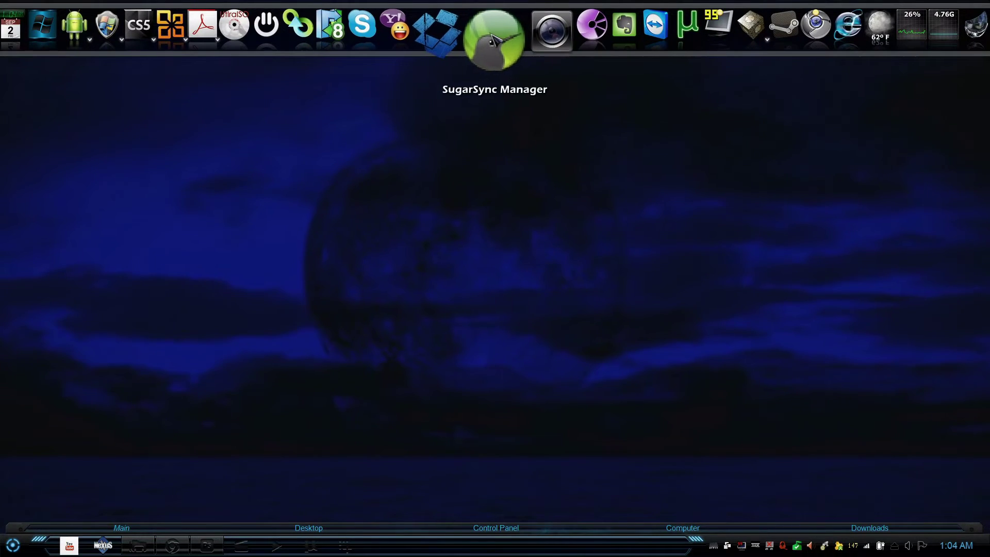
mouse_move(492, 36)
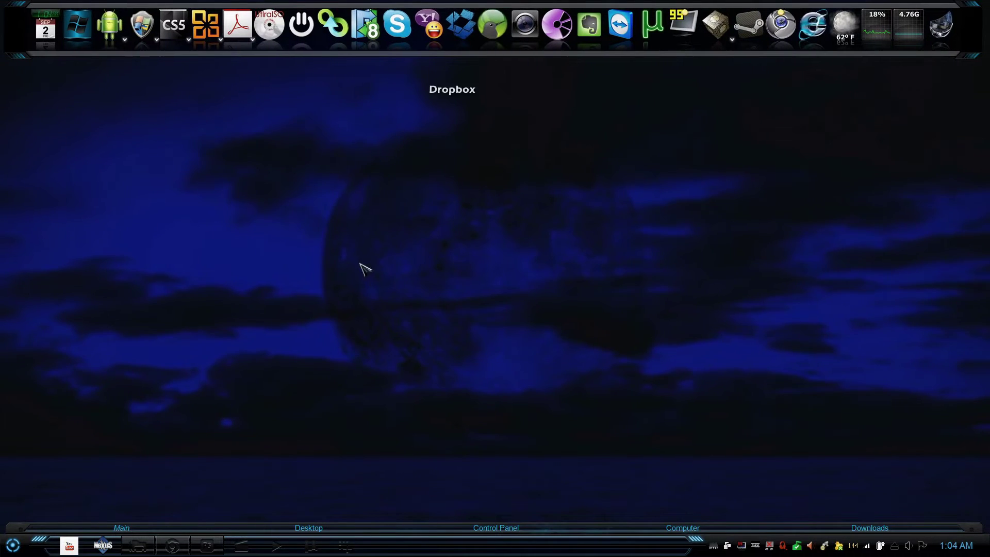
left_click(171, 545)
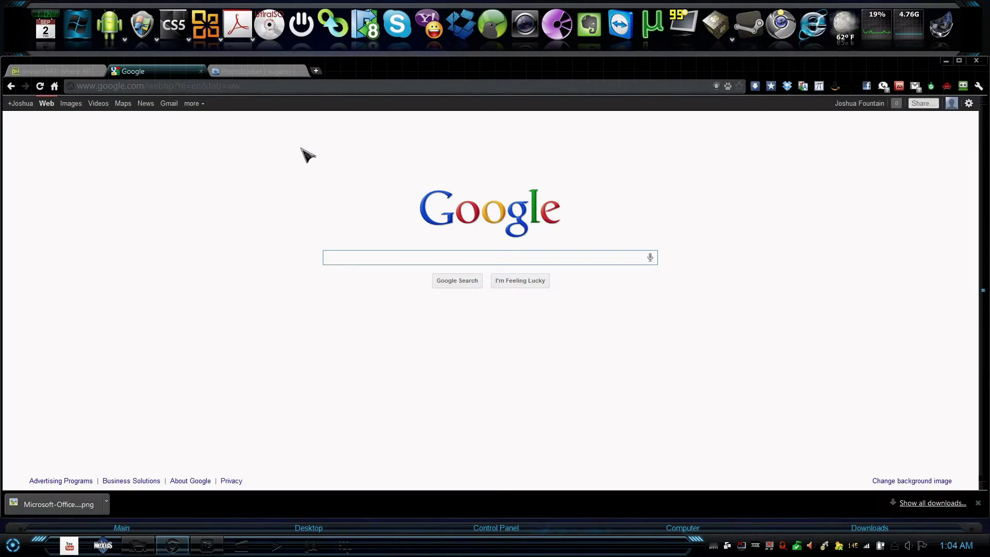
Step: Search Google Images for 'sugarsync png'
left_click(73, 106)
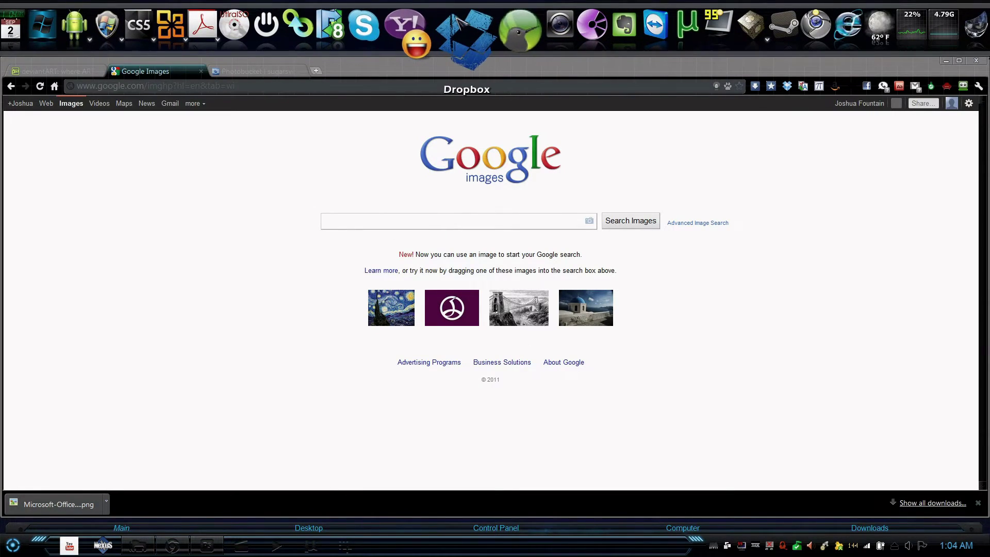
mouse_move(460, 16)
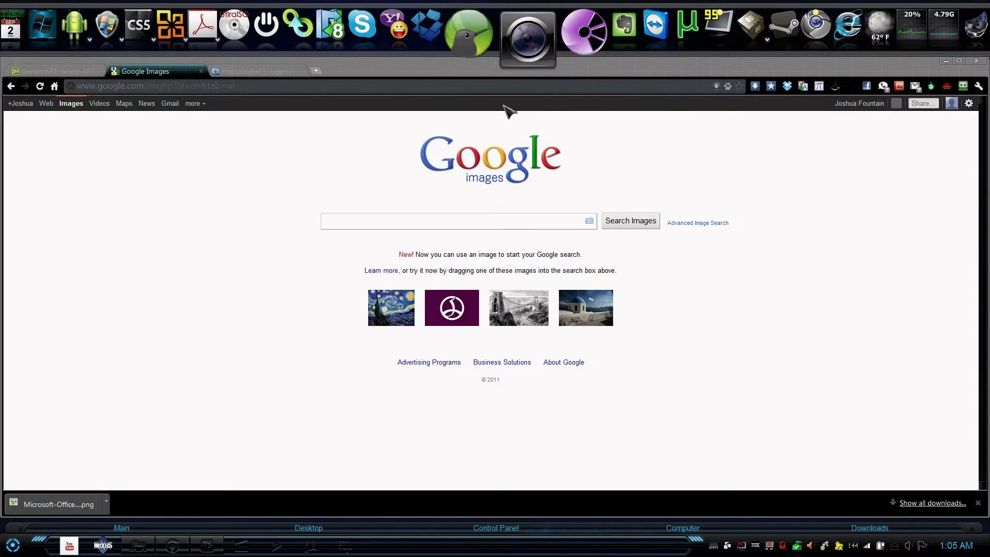
left_click(407, 221)
type("sugarsync png")
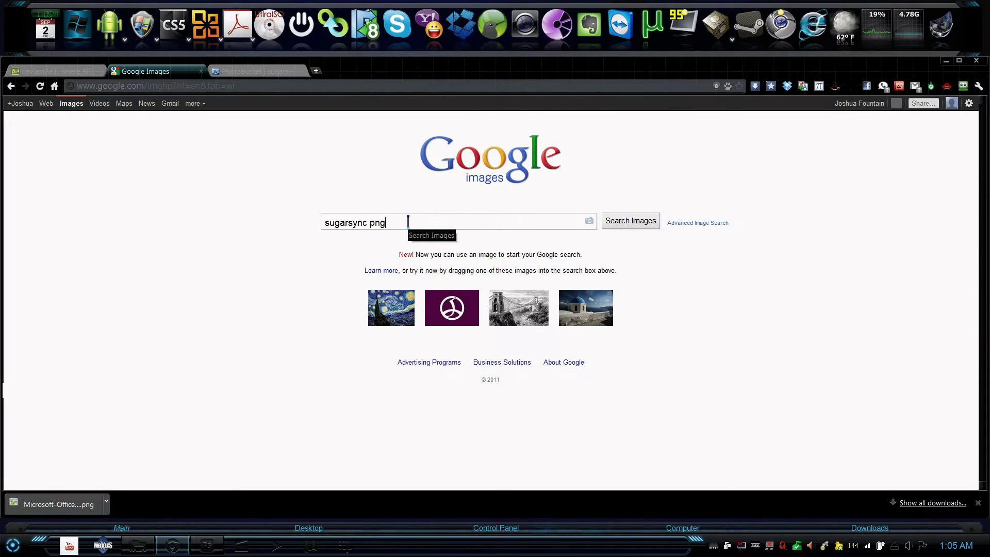
left_click(629, 222)
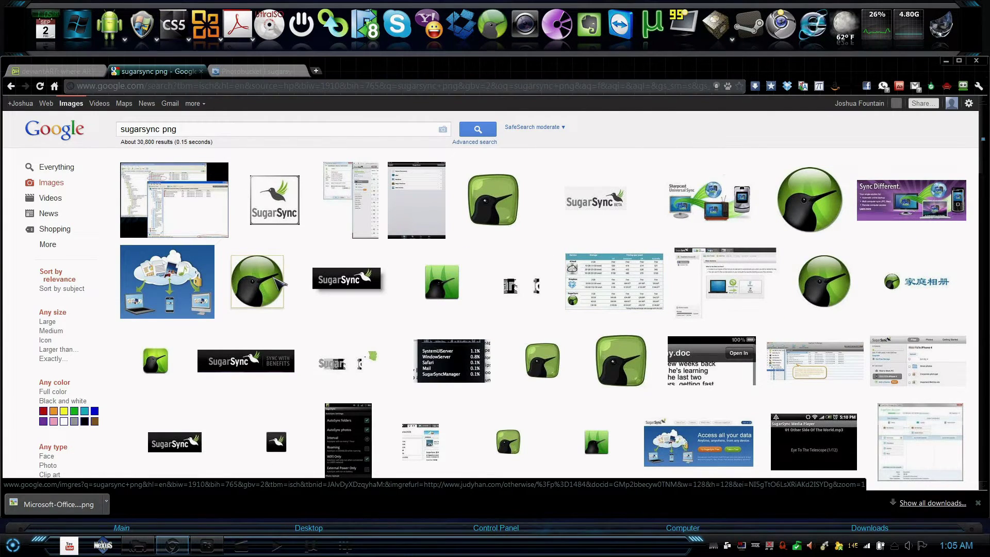
Step: Open the green SugarSync bird result in a new tab and view its full-size image
mouse_move(811, 201)
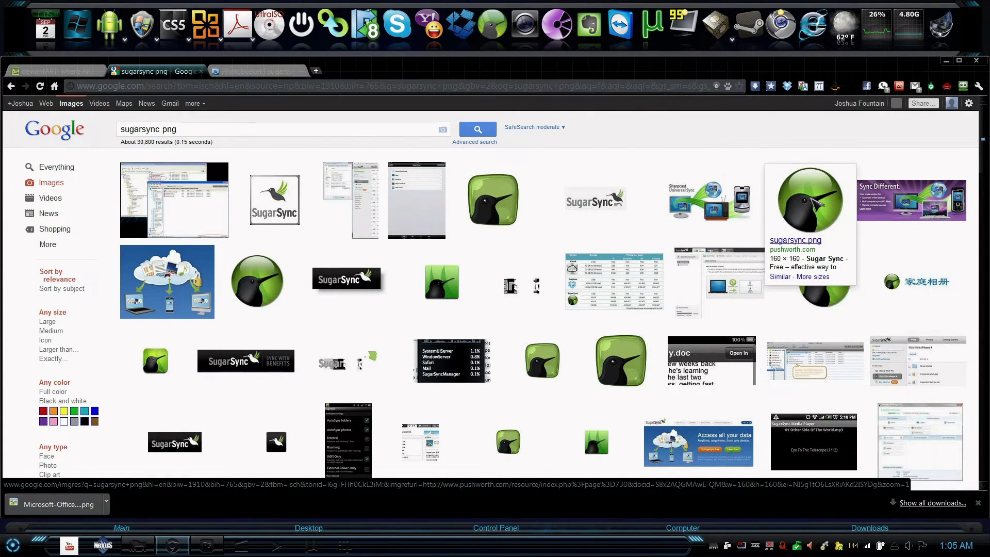
scroll(681, 194, "down", 3)
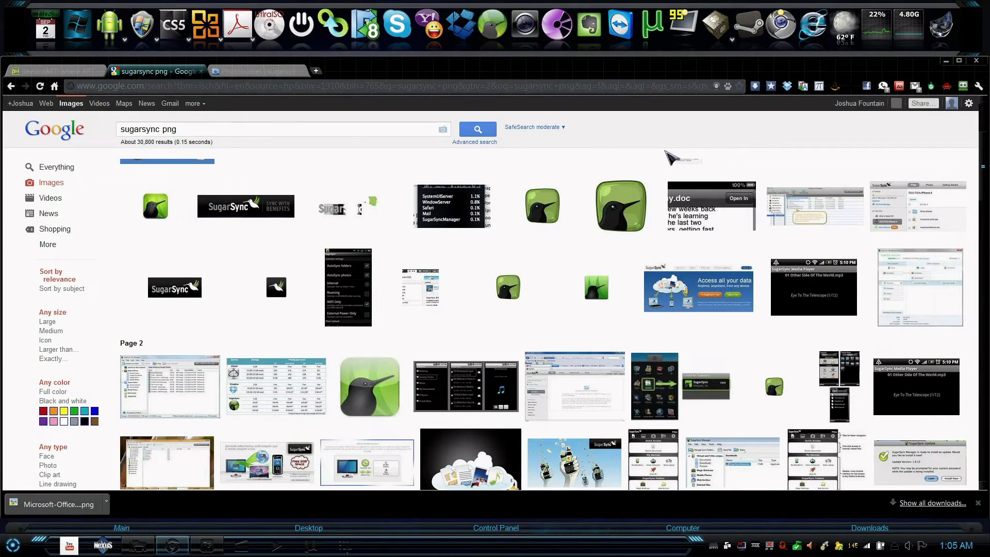
scroll(489, 235, "down", 1)
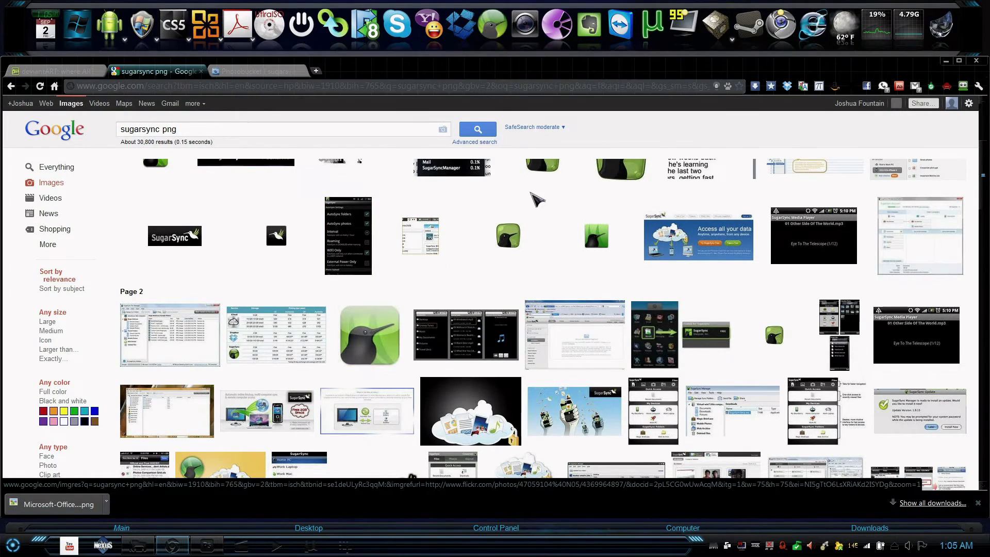
scroll(557, 206, "down", 4)
mouse_move(867, 365)
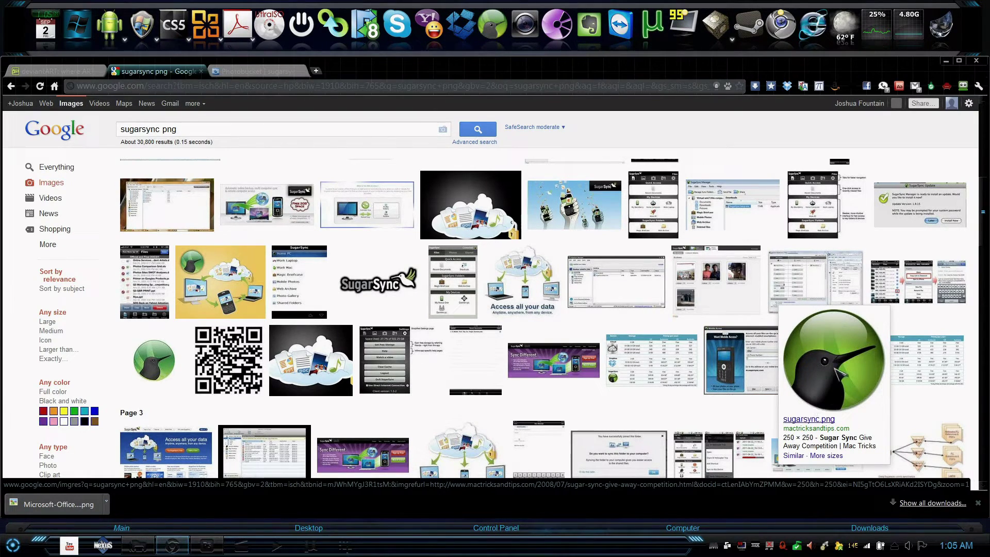
right_click(856, 363)
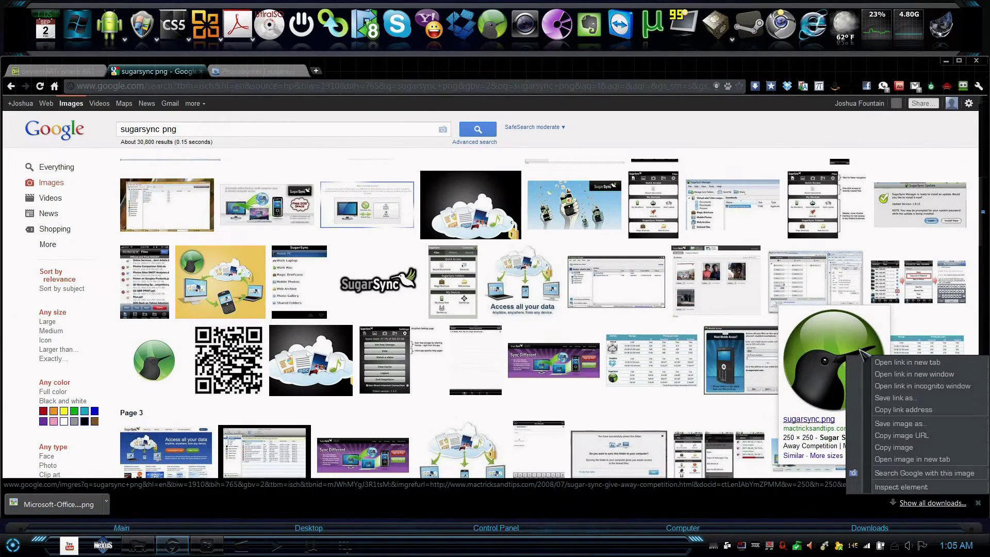
left_click(874, 369)
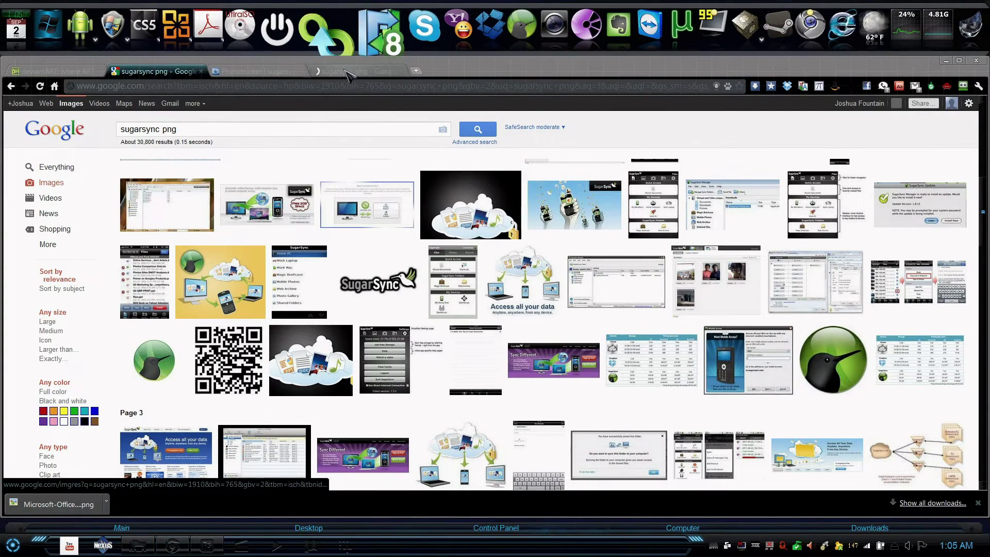
left_click(350, 72)
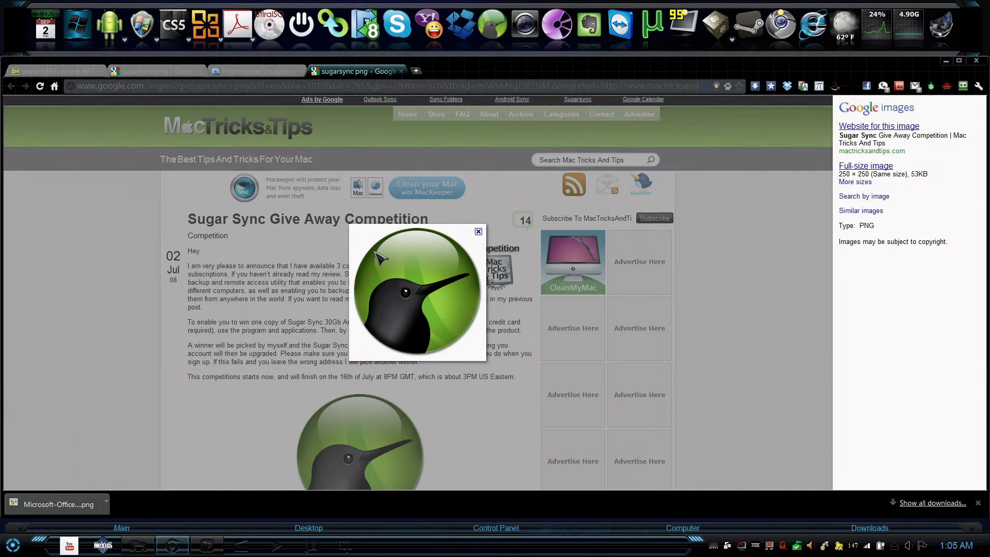
left_click(866, 168)
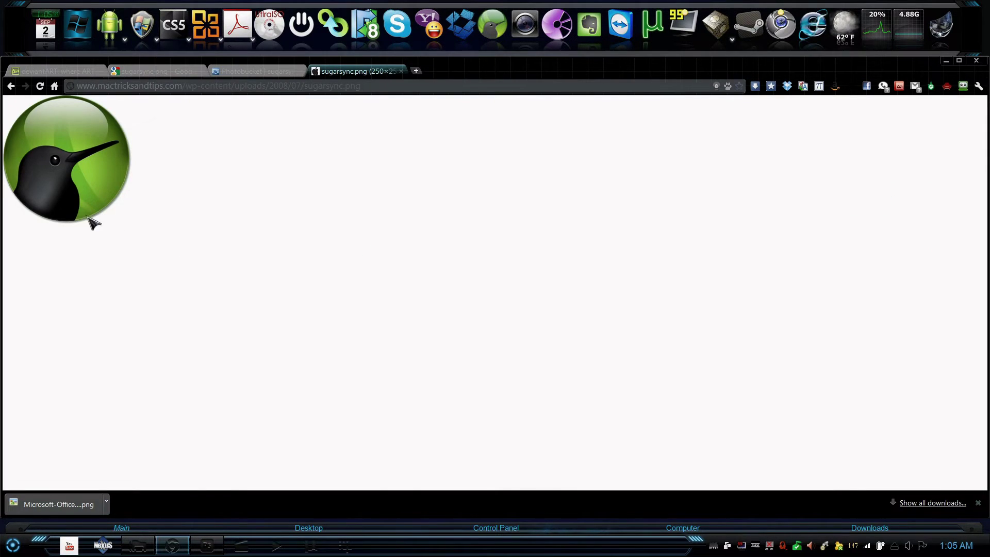
Step: Save the full-size sugarsync.png into C:\Windows\all Icons
right_click(50, 162)
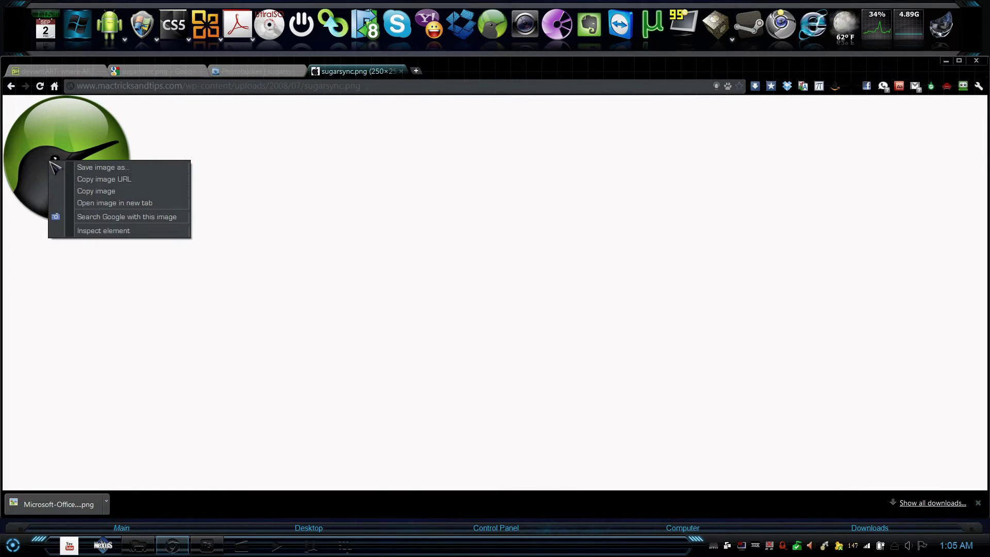
left_click(63, 167)
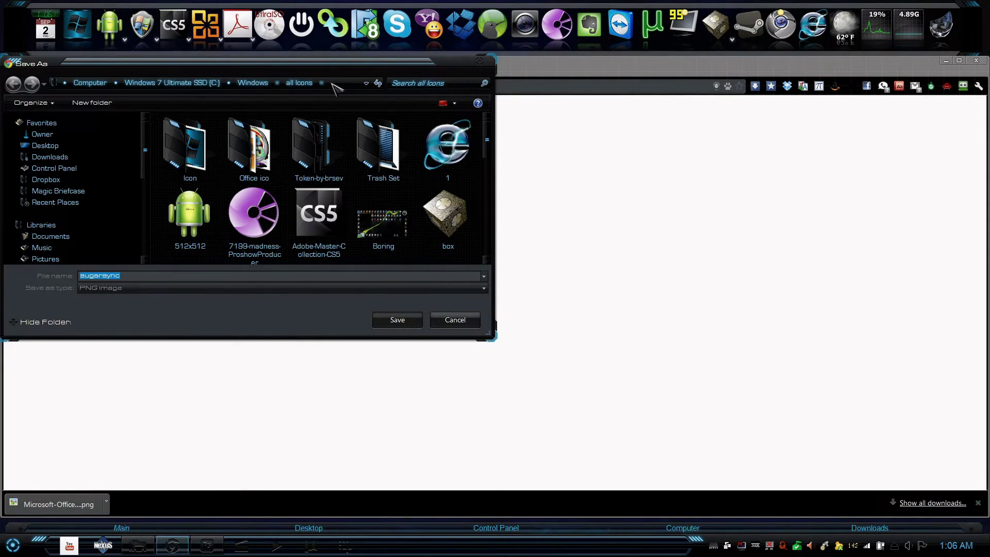
left_click(400, 319)
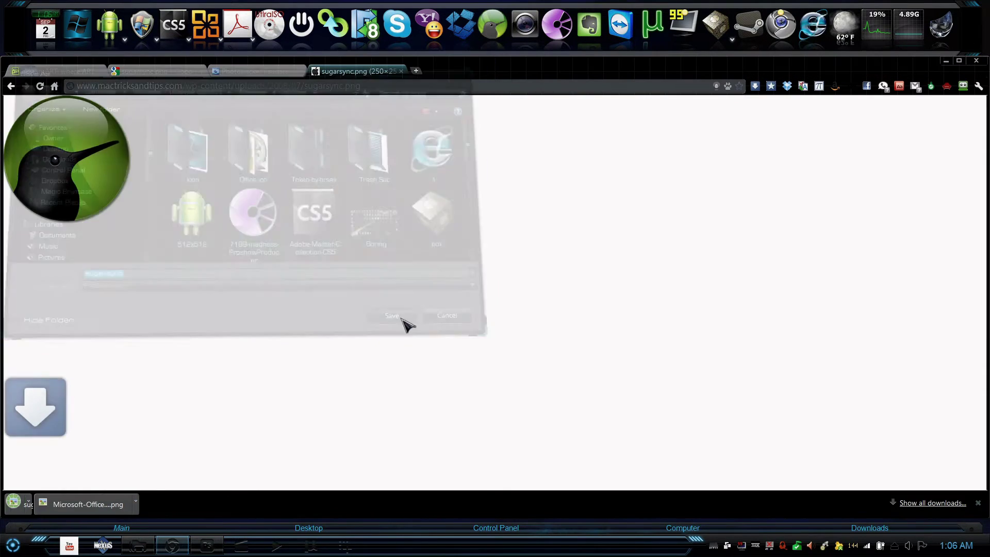
Step: Close Chrome and open the SugarSync dock entry's Change Icon browser
left_click(975, 61)
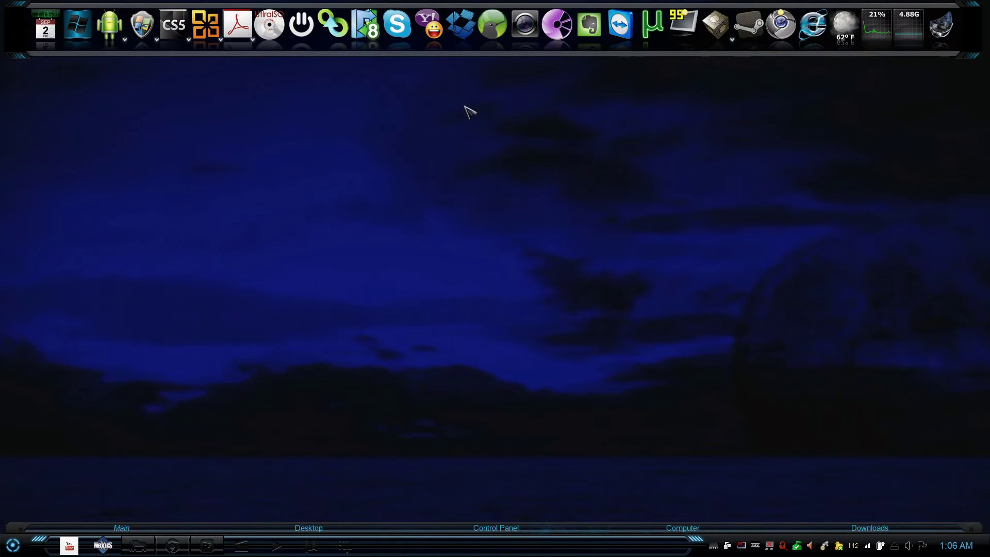
right_click(492, 42)
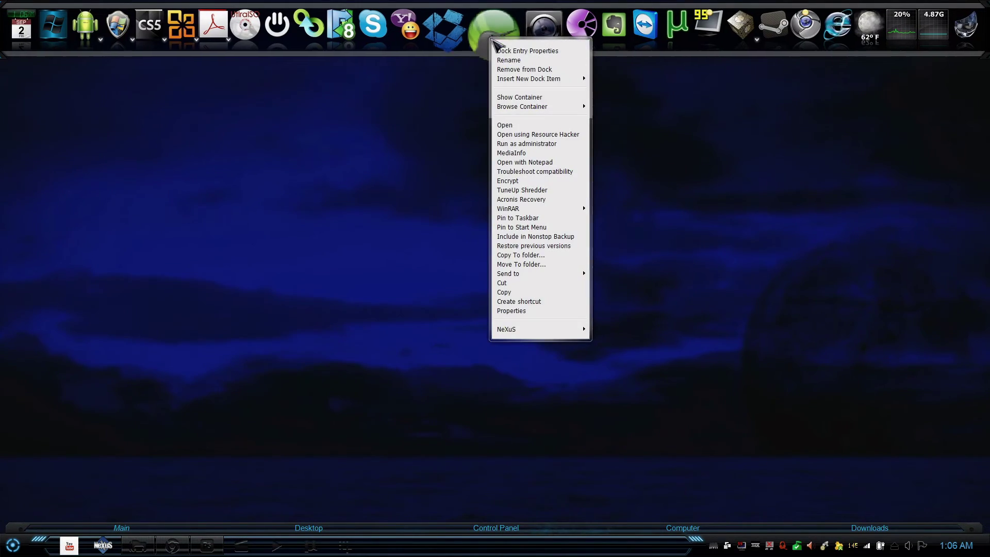
left_click(516, 51)
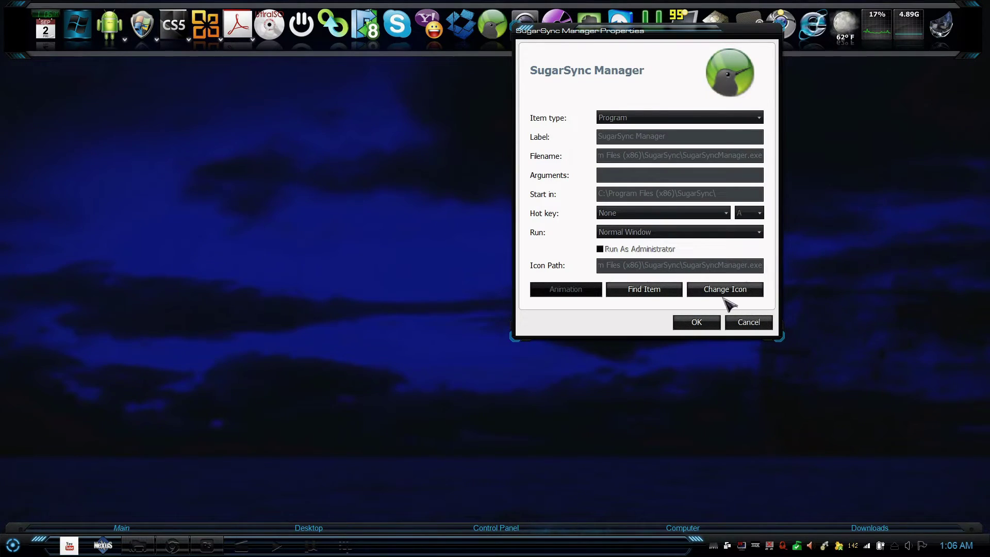
left_click(726, 293)
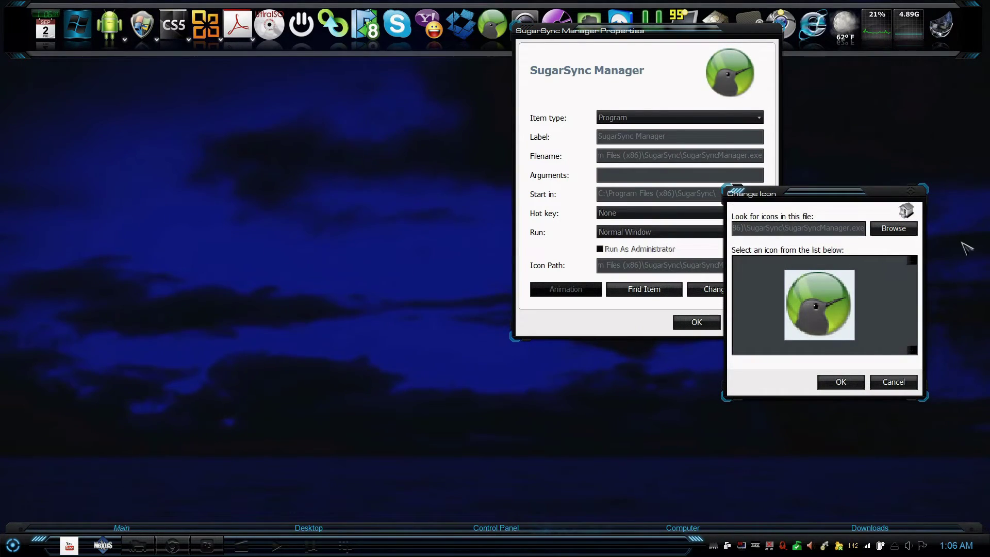
left_click(894, 233)
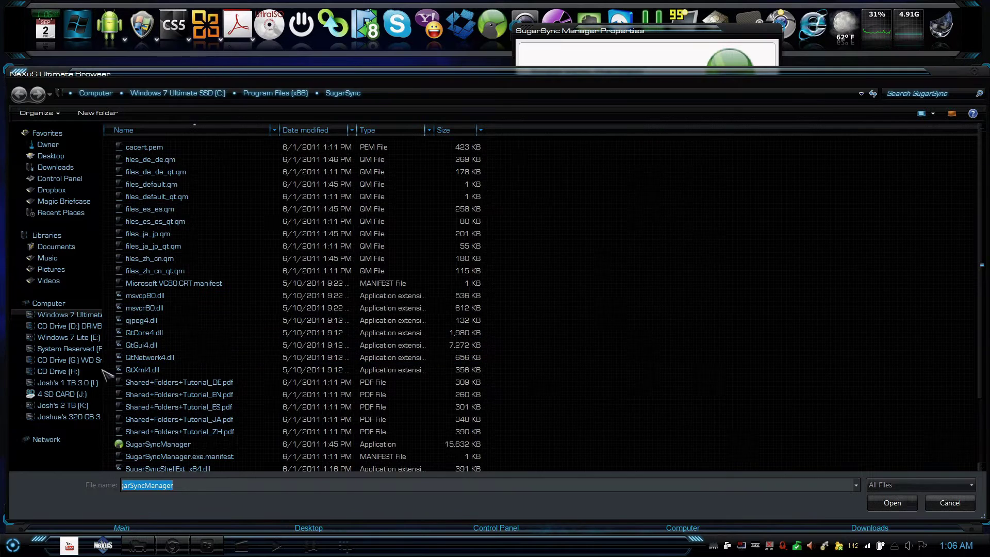
Step: Load C:\Windows\all Icons\sugarsync.png as the icon and accept it
left_click(44, 304)
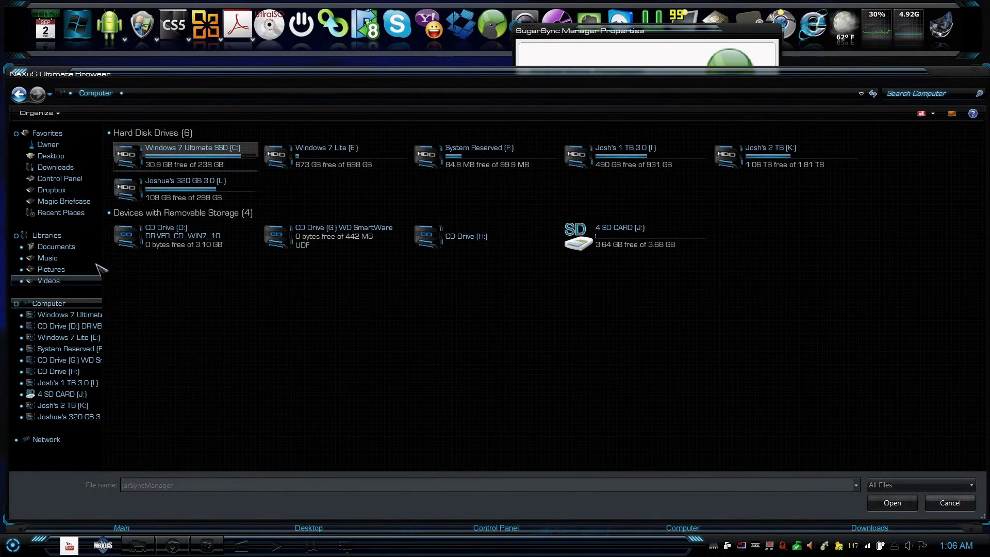
double_click(154, 164)
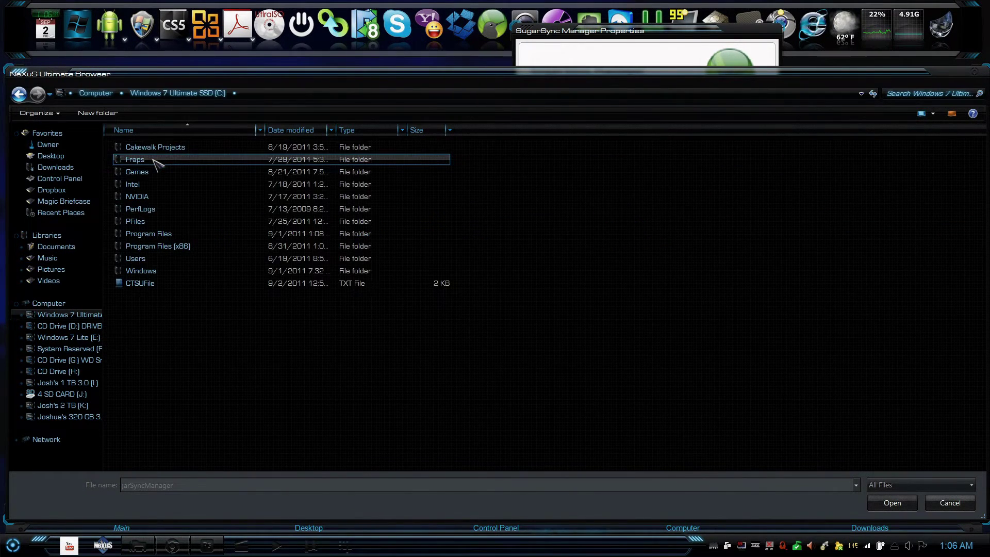
double_click(164, 272)
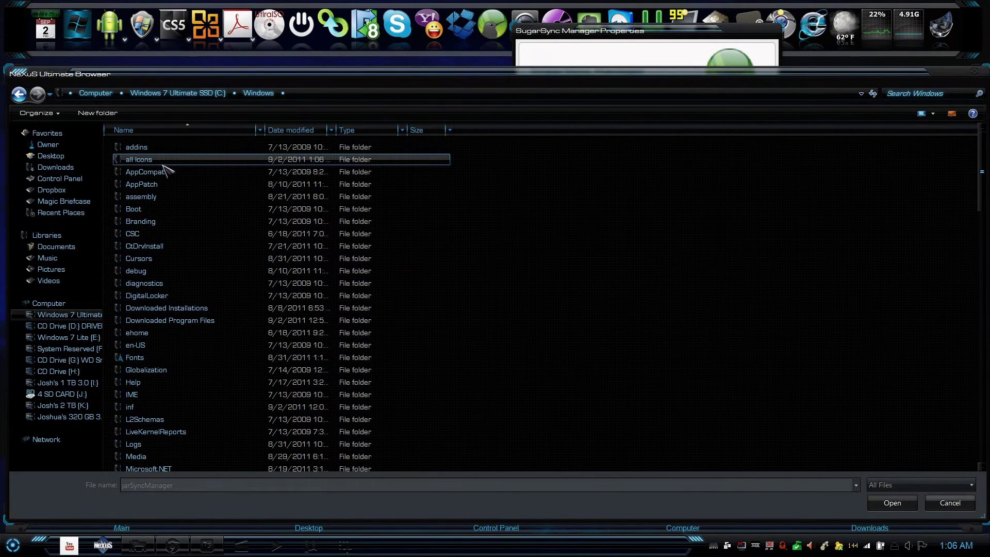
double_click(165, 161)
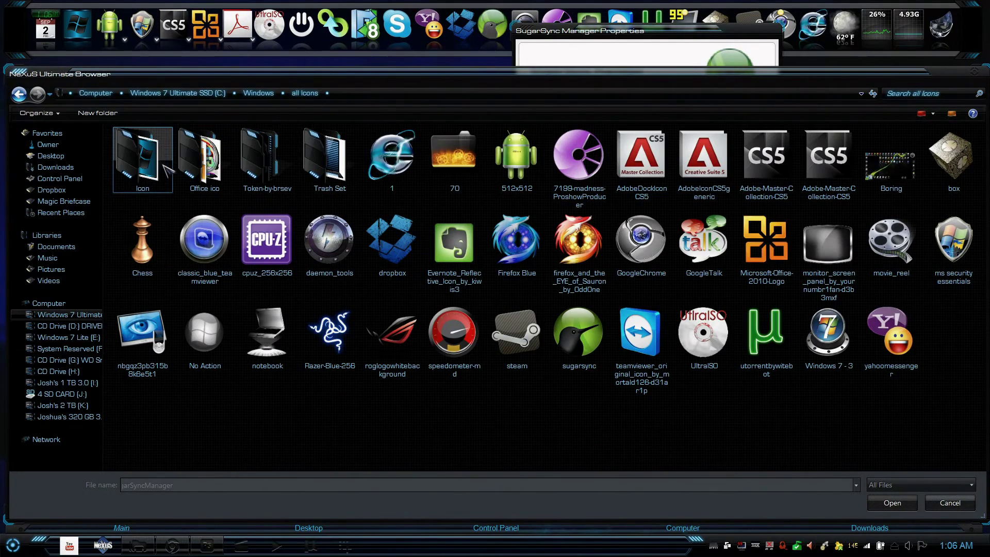
left_click(592, 345)
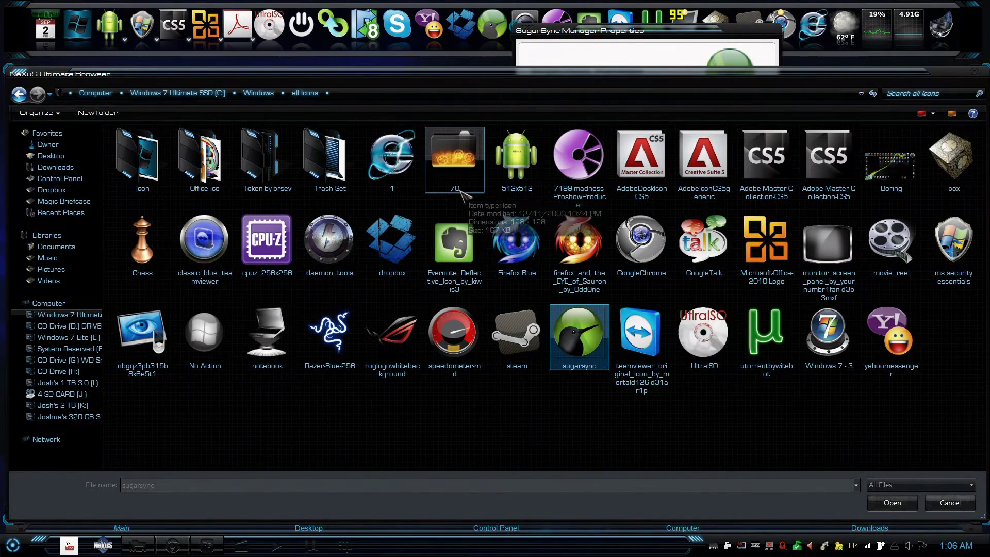
left_click(933, 113)
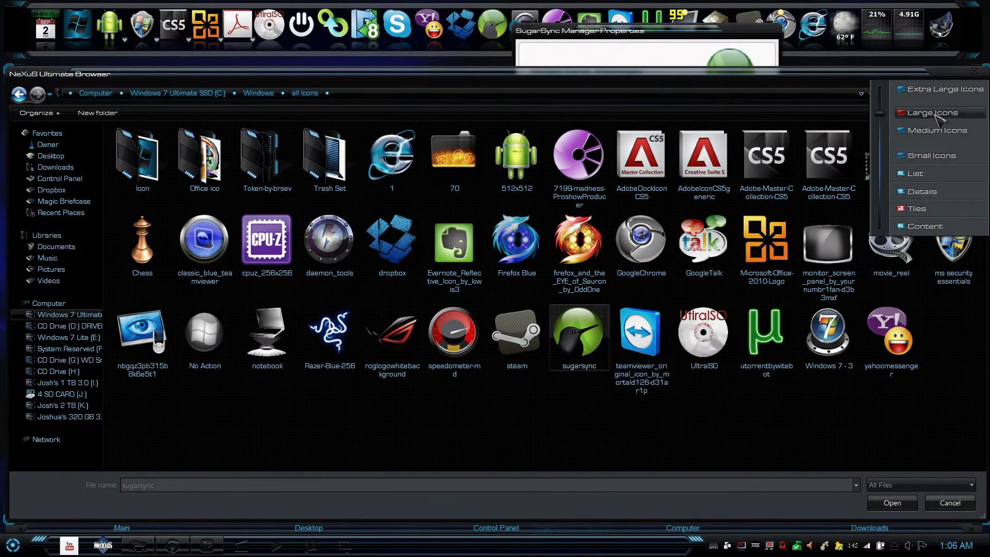
left_click(906, 91)
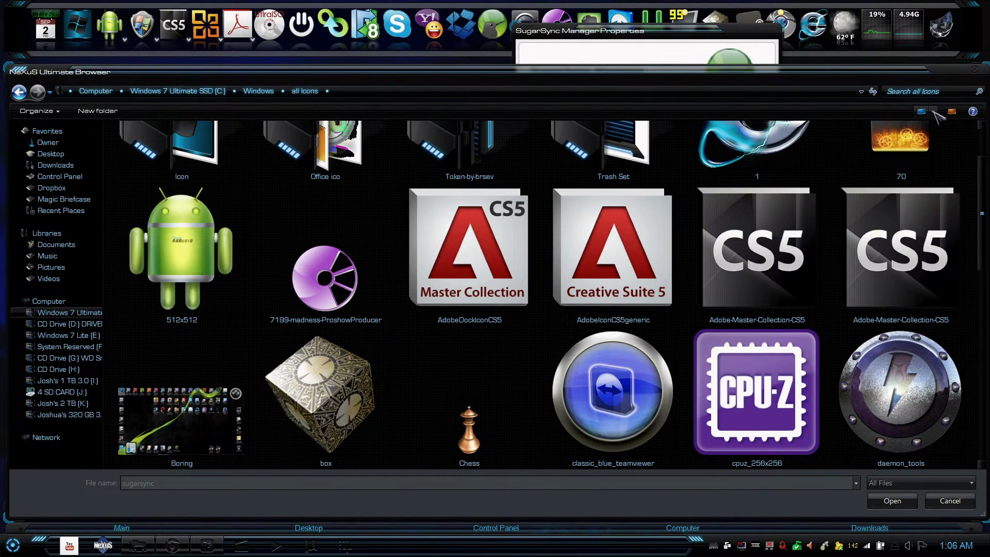
left_click(934, 113)
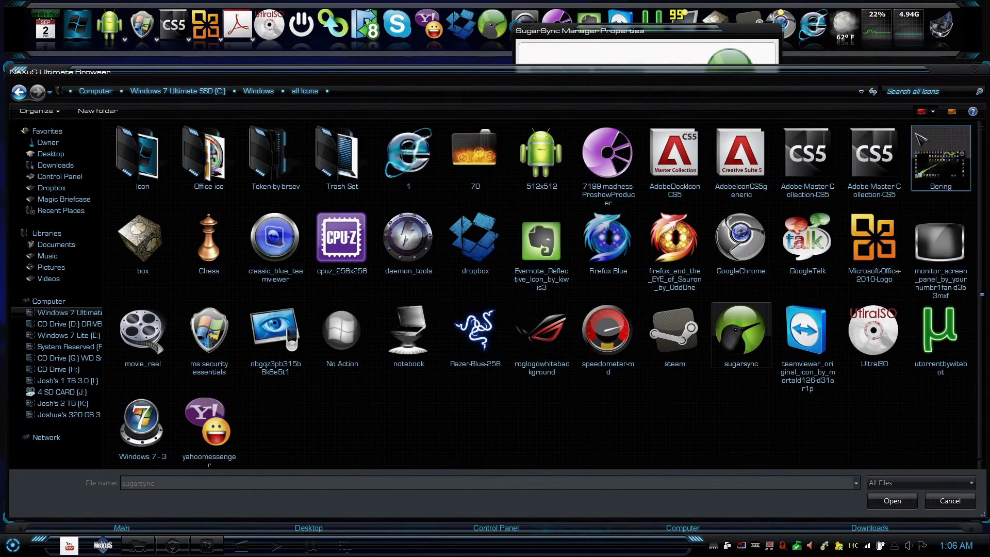
left_click(923, 135)
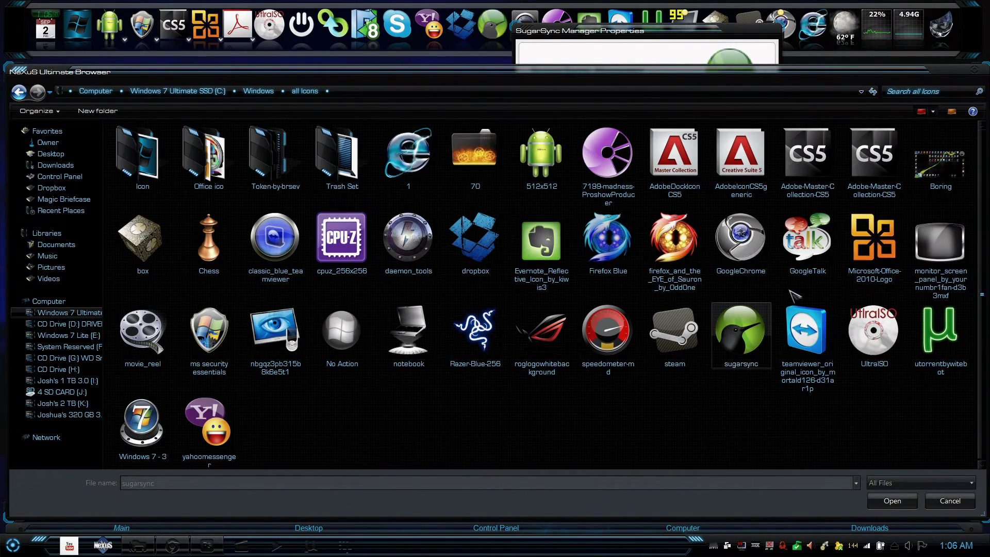
left_click(742, 332)
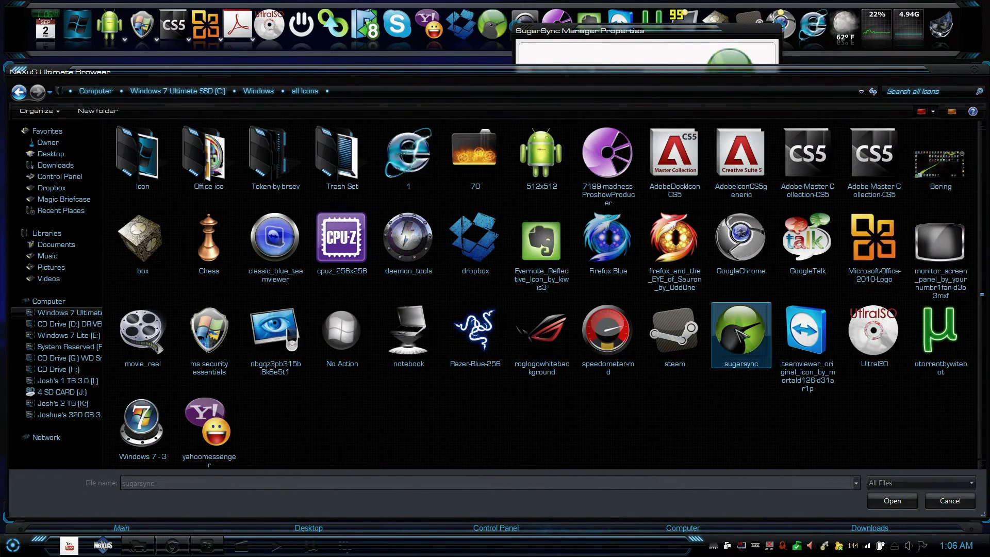
left_click(871, 500)
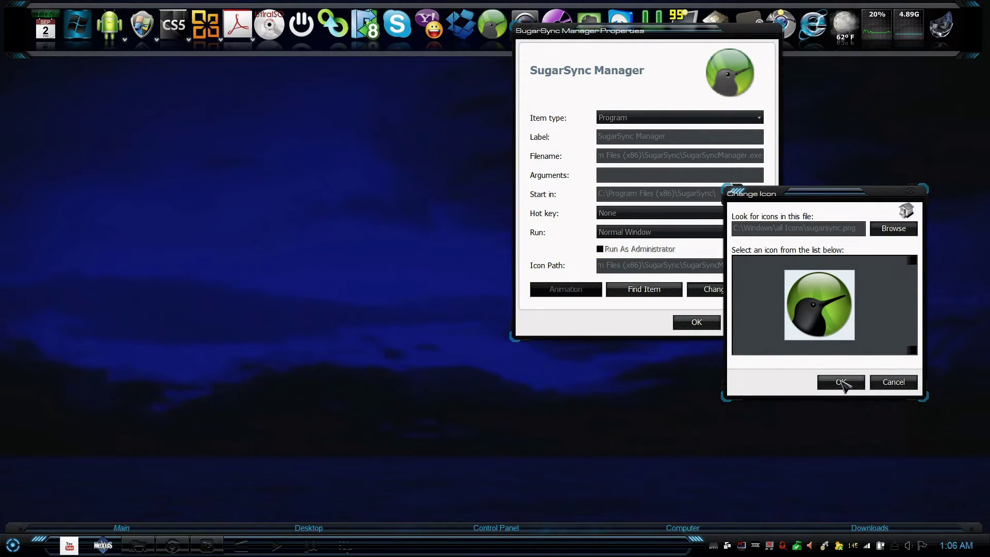
left_click(841, 381)
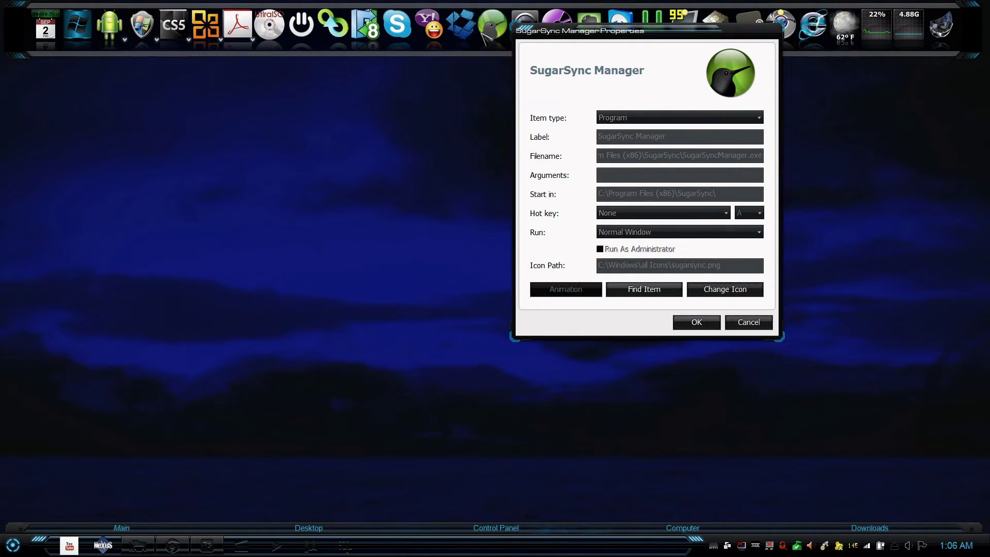
Step: Close the SugarSync properties with OK, open the Office and CS5.5 sub-docks, dismiss the dock menu
left_click(696, 322)
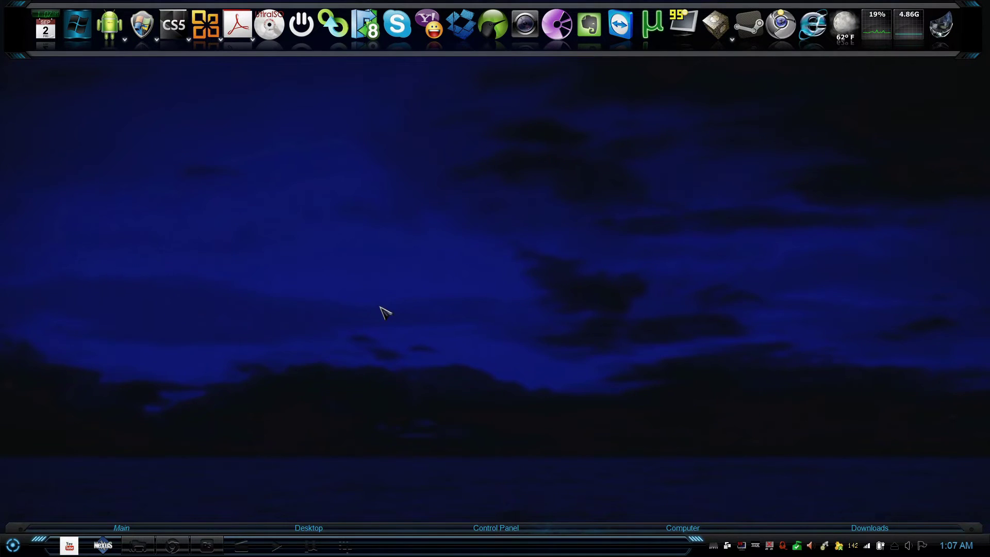
left_click(206, 24)
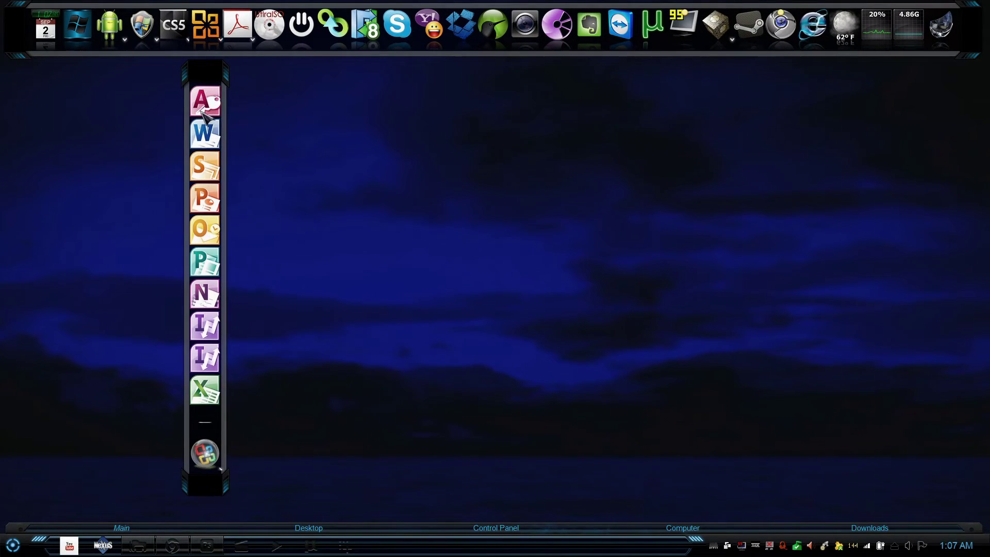
left_click(185, 12)
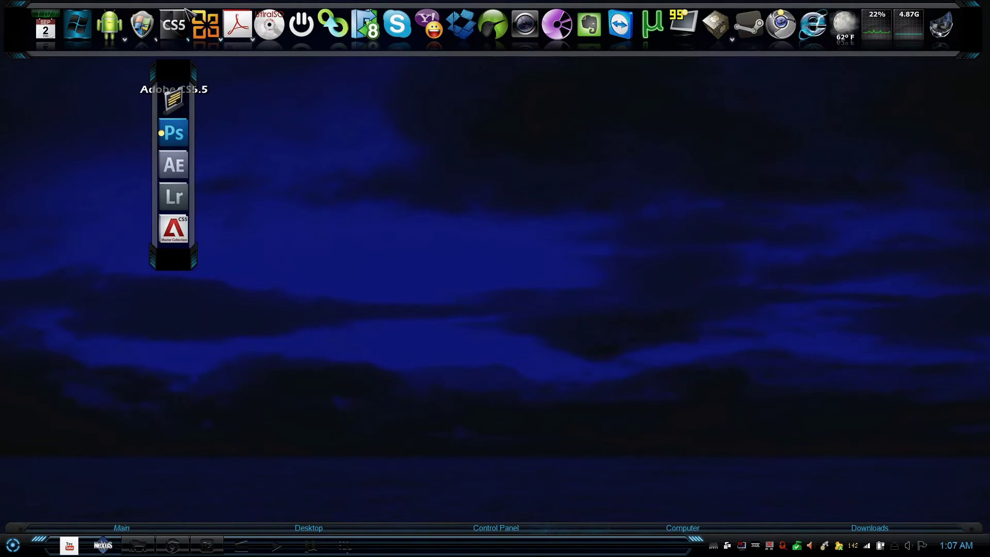
right_click(186, 8)
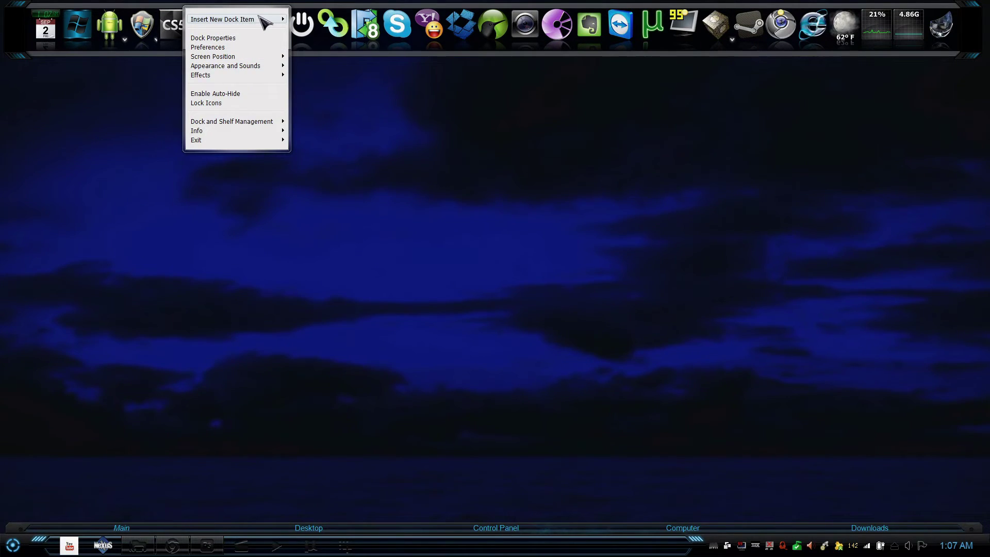
mouse_move(273, 21)
left_click(146, 126)
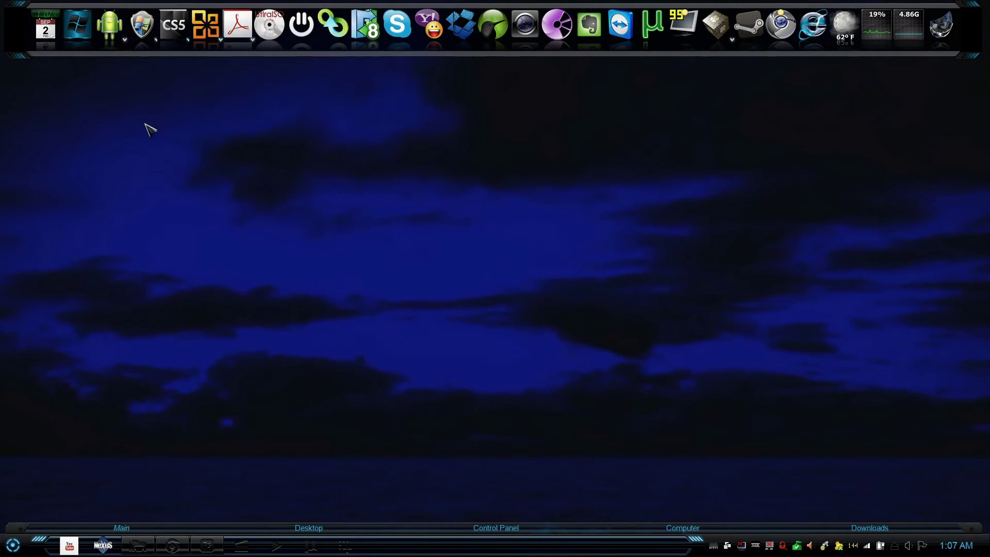
Step: Set the Microsoft Office Pro Plus 2010 sub-dock's icon to Office Logo.ico from the Office ico folder
right_click(207, 28)
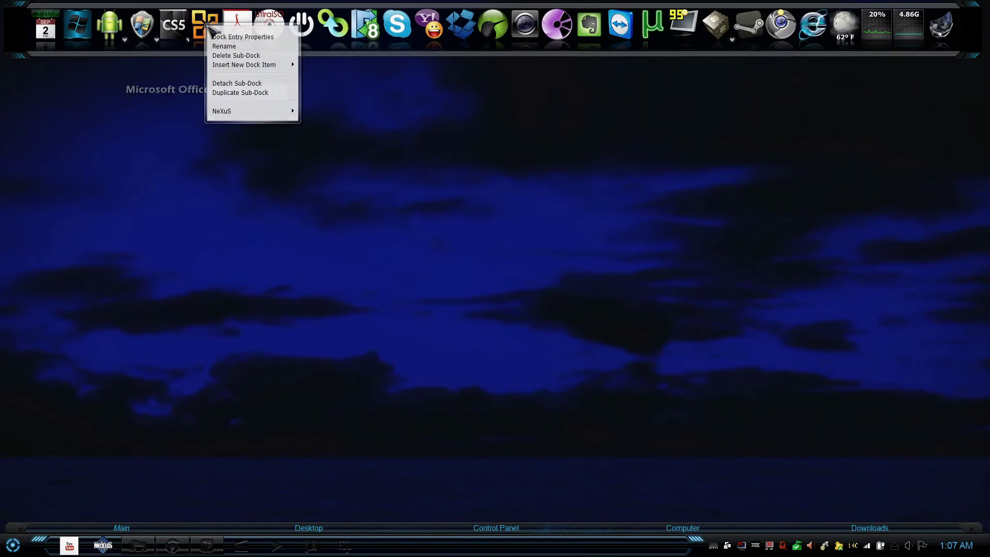
left_click(225, 38)
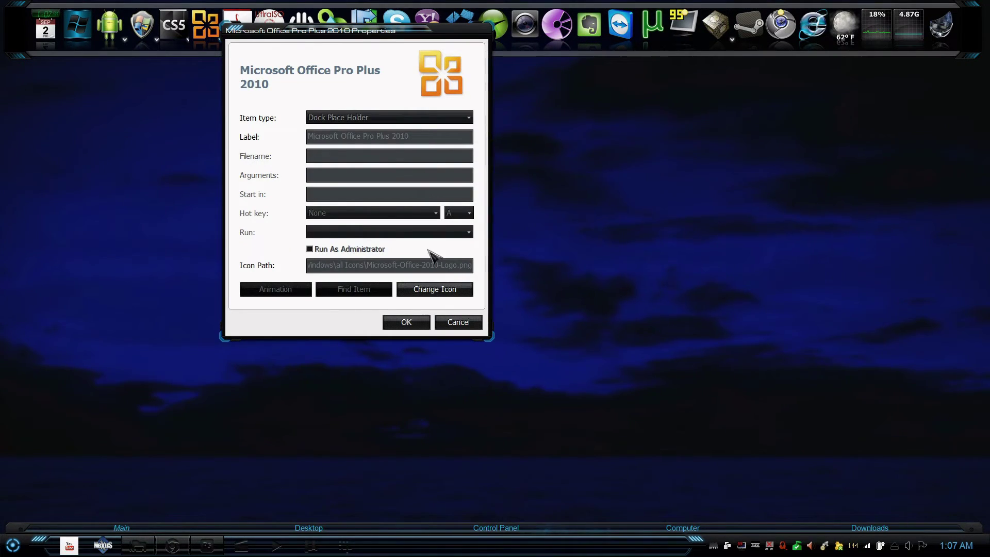
left_click(427, 291)
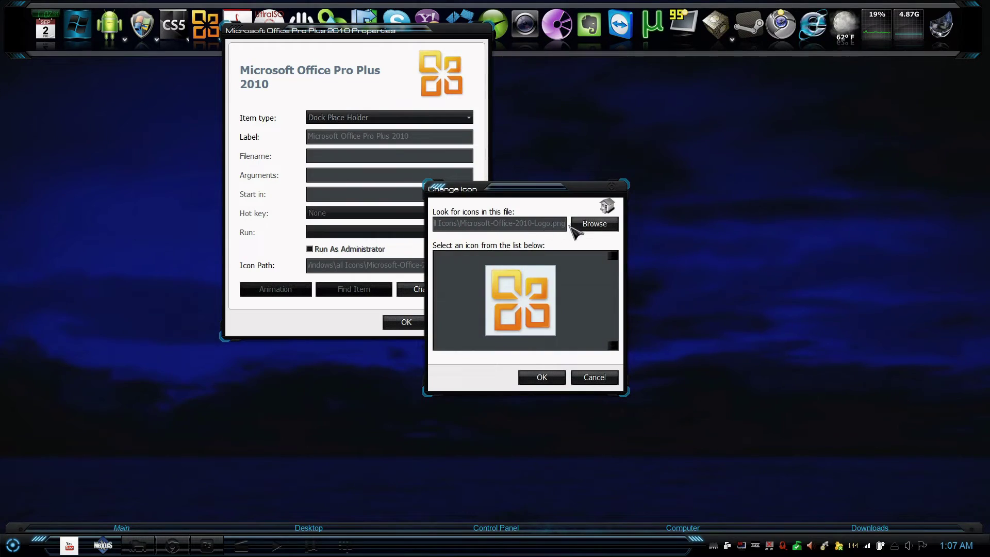
left_click(585, 222)
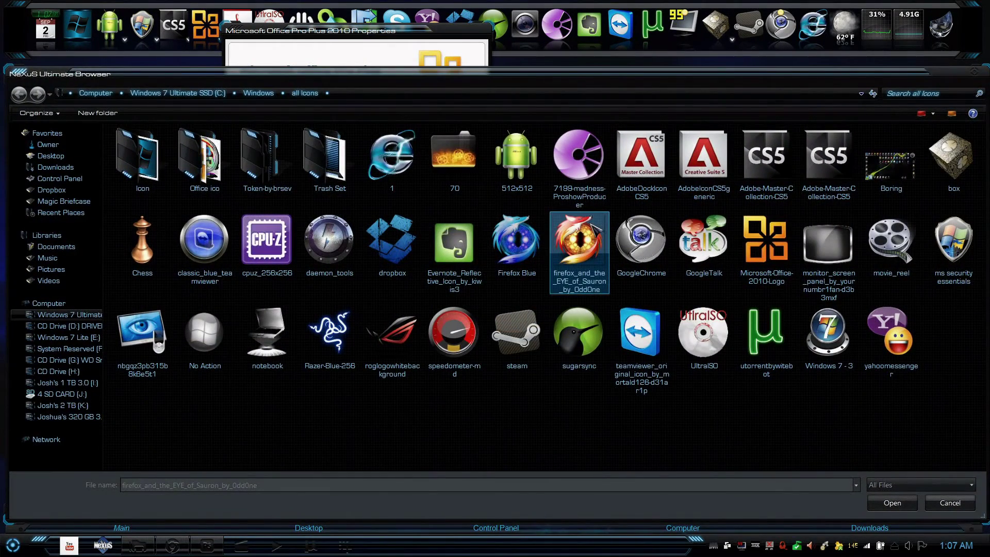
left_click(772, 246)
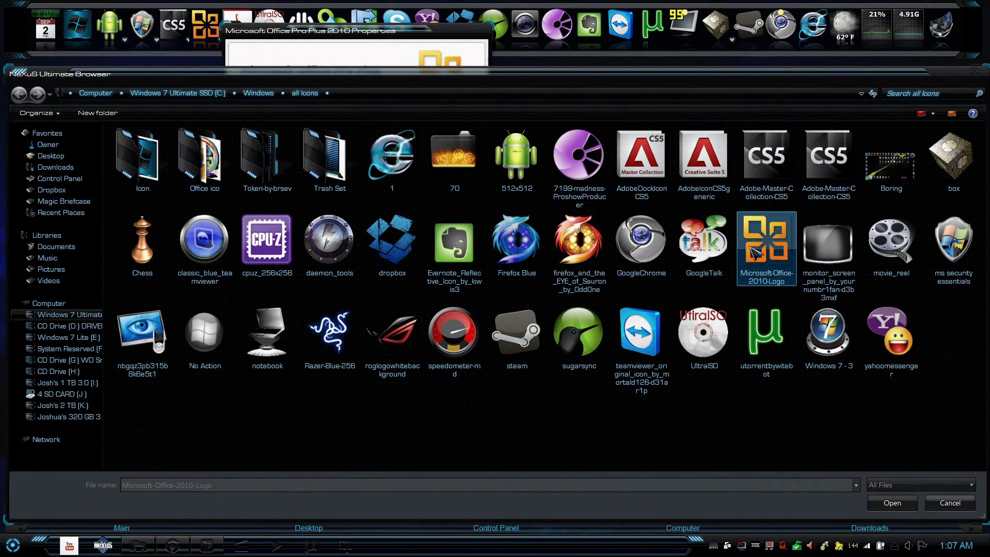
double_click(206, 175)
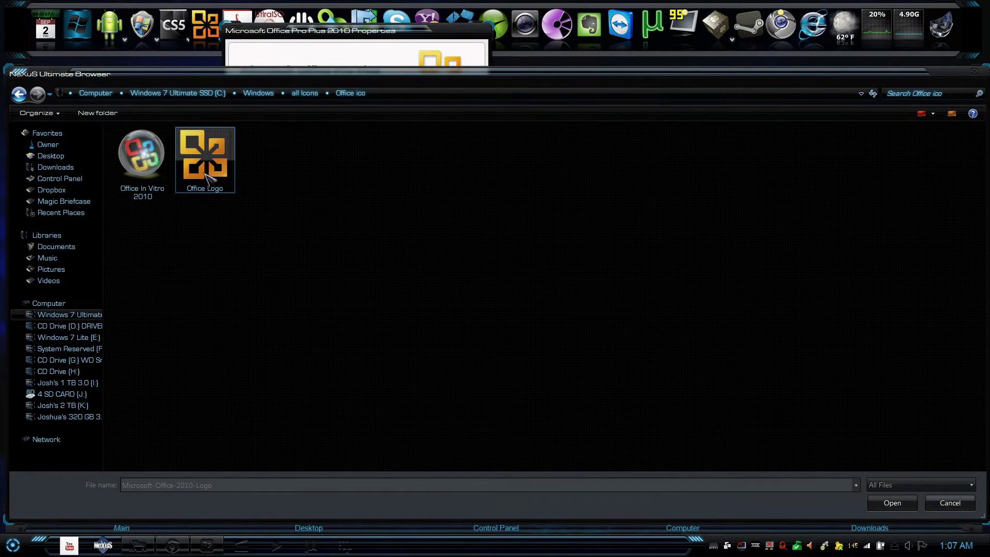
left_click(897, 505)
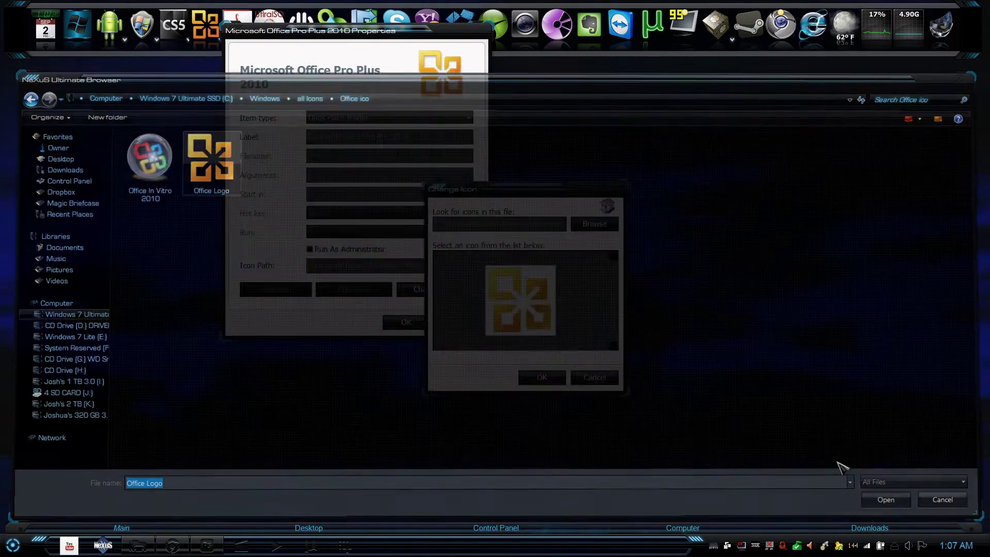
left_click(541, 378)
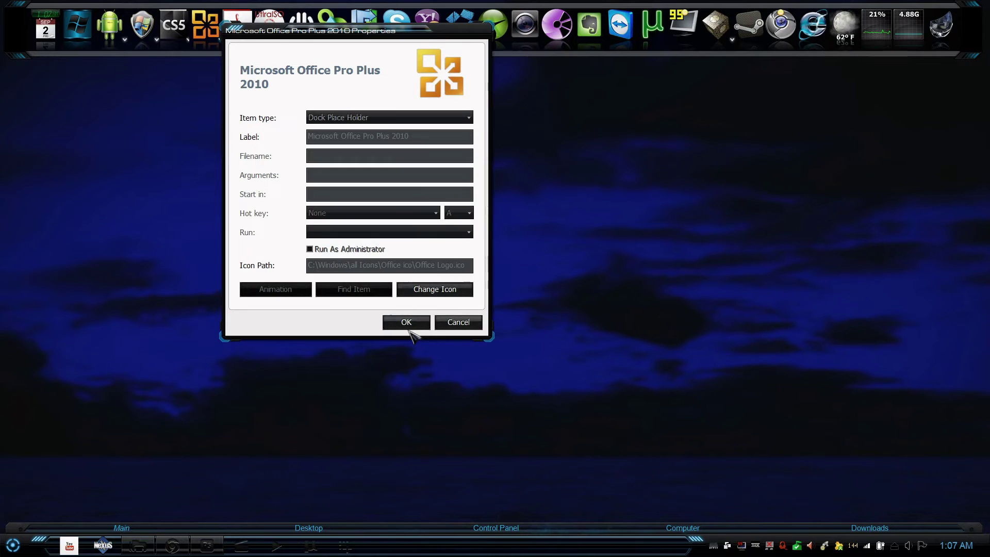
left_click(409, 329)
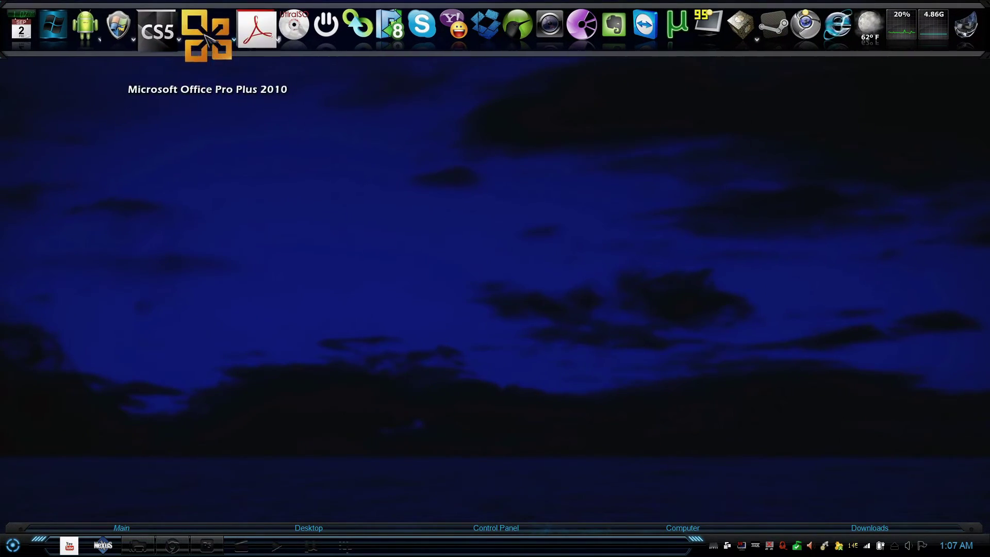
left_click(218, 25)
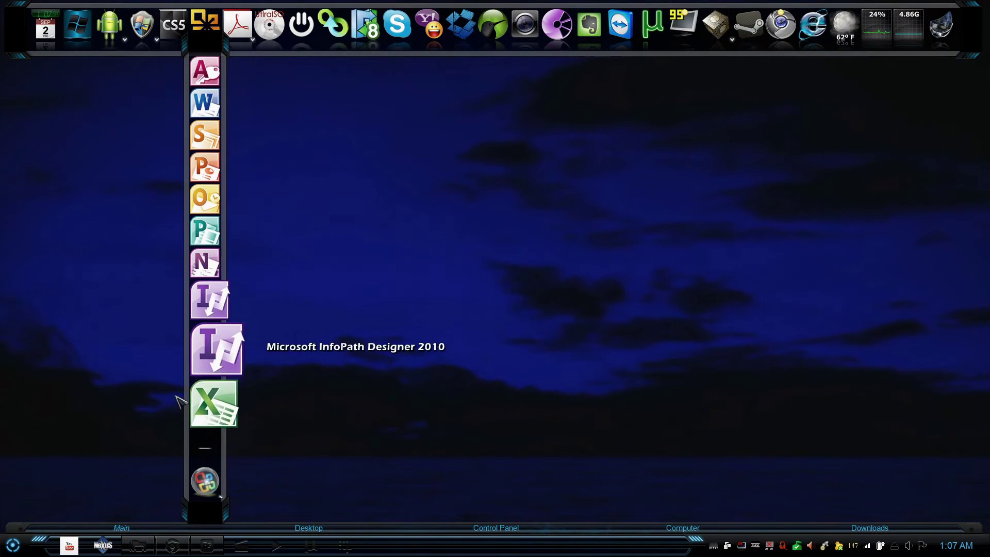
Step: Send the All Programs > Microsoft Office folder to the desktop as a shortcut
key("super")
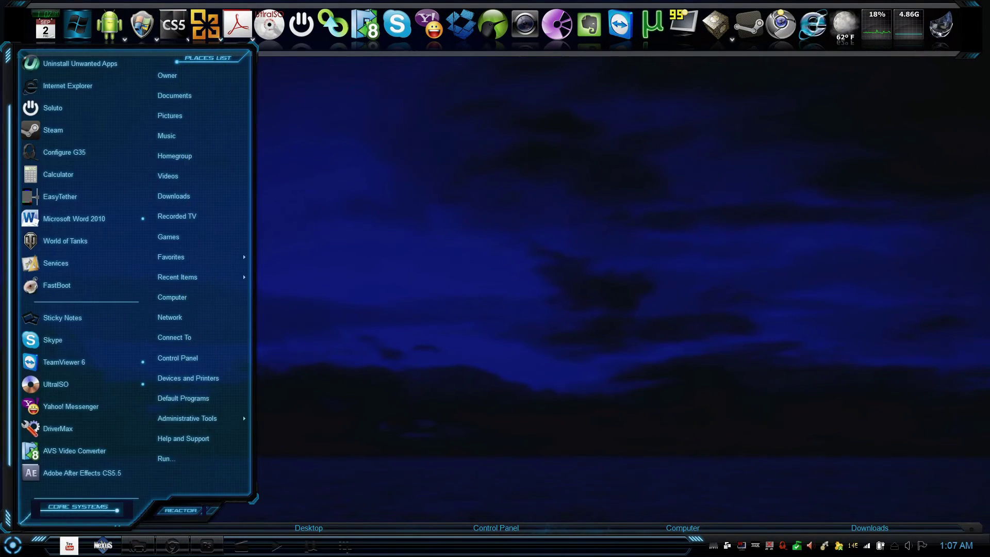
left_click(52, 506)
left_click(51, 506)
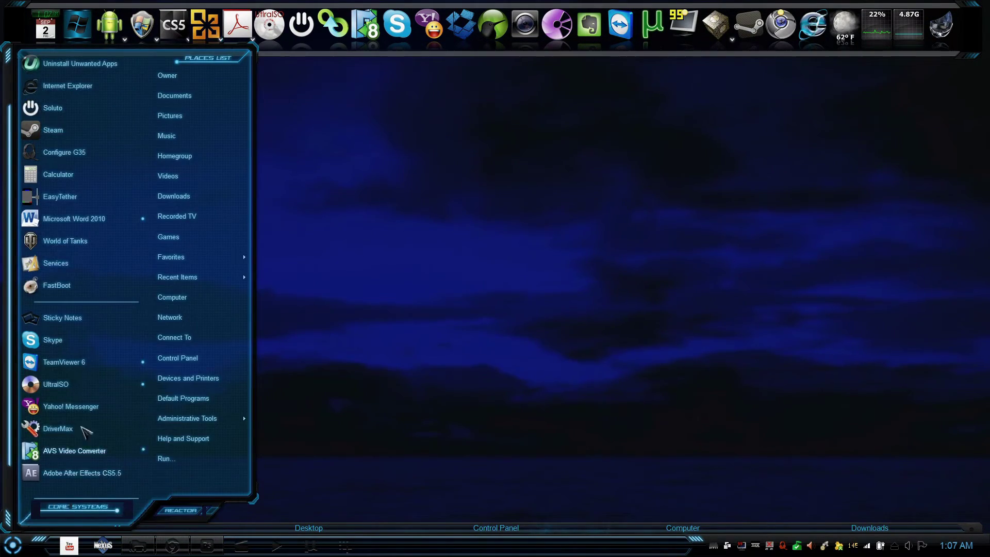
left_click(51, 507)
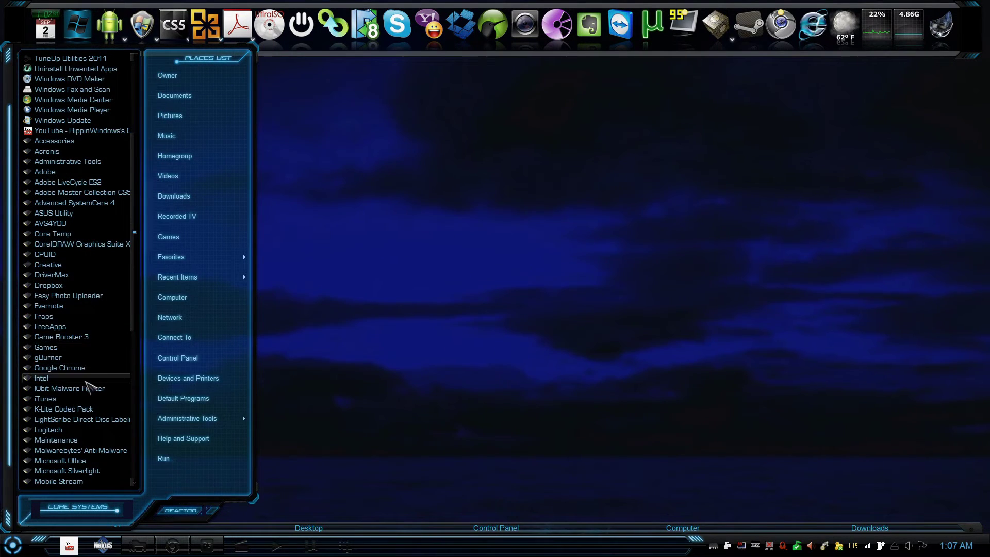
left_click(76, 368)
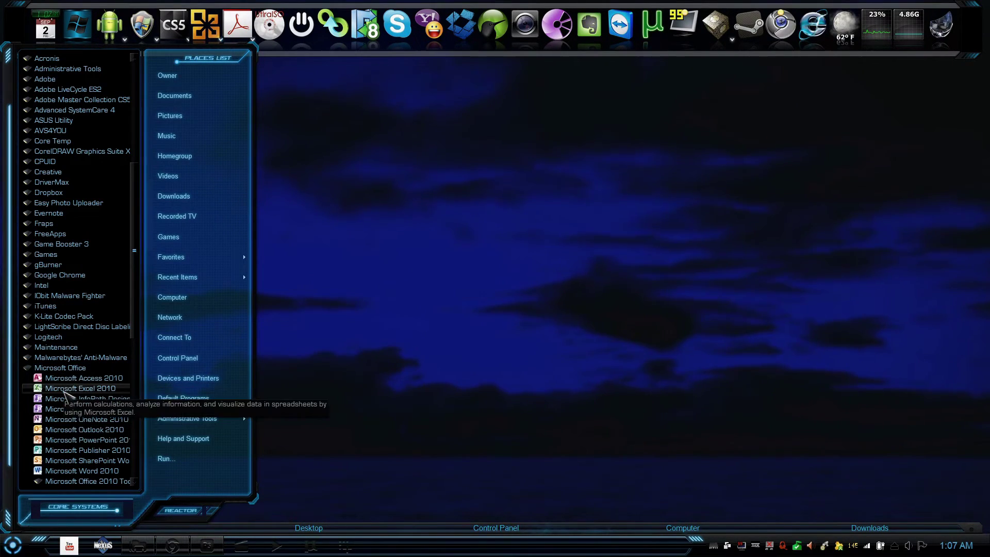
right_click(66, 370)
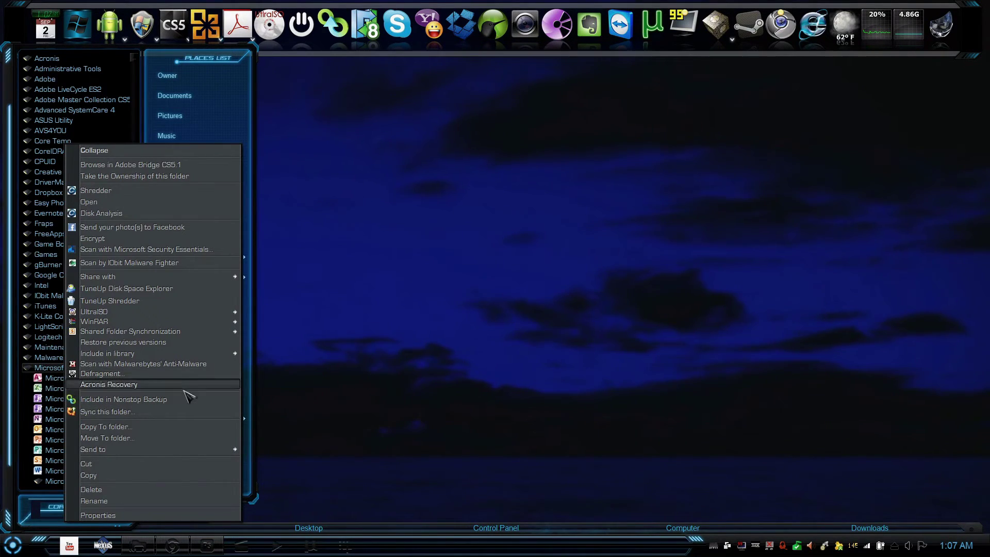
mouse_move(224, 449)
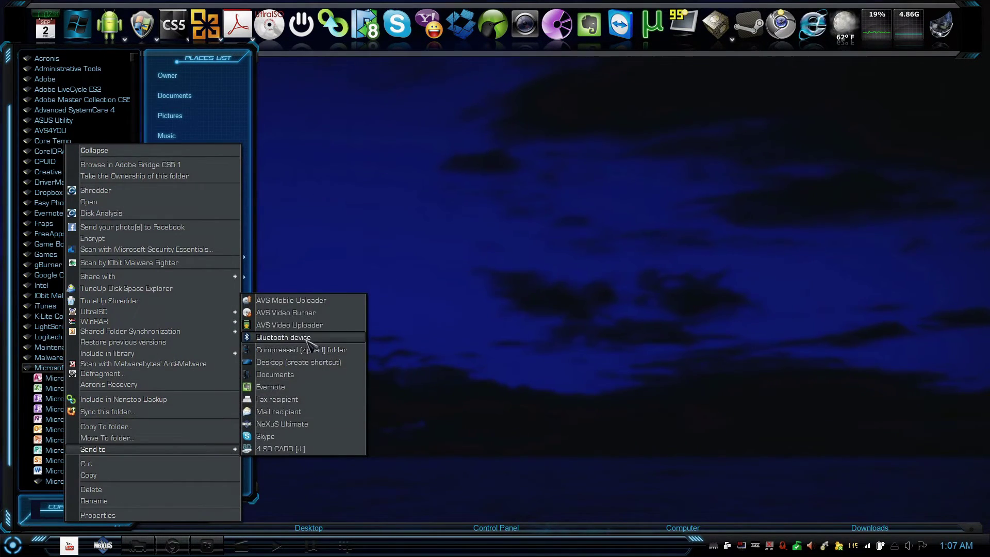
left_click(289, 363)
Step: Open the new Microsoft Office shortcut, drop its ten Office 2010 shortcuts onto the dock, and close it
left_click(335, 284)
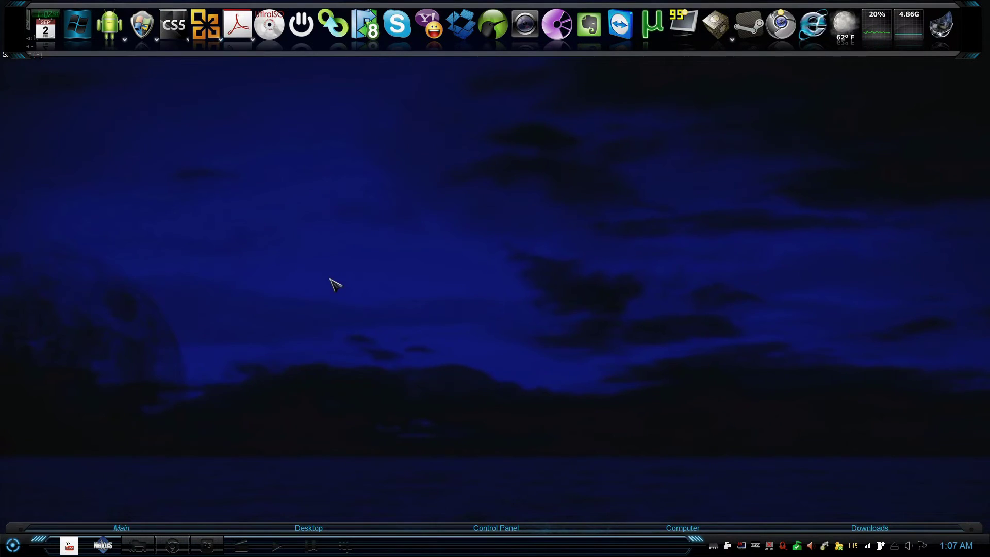
double_click(7, 53)
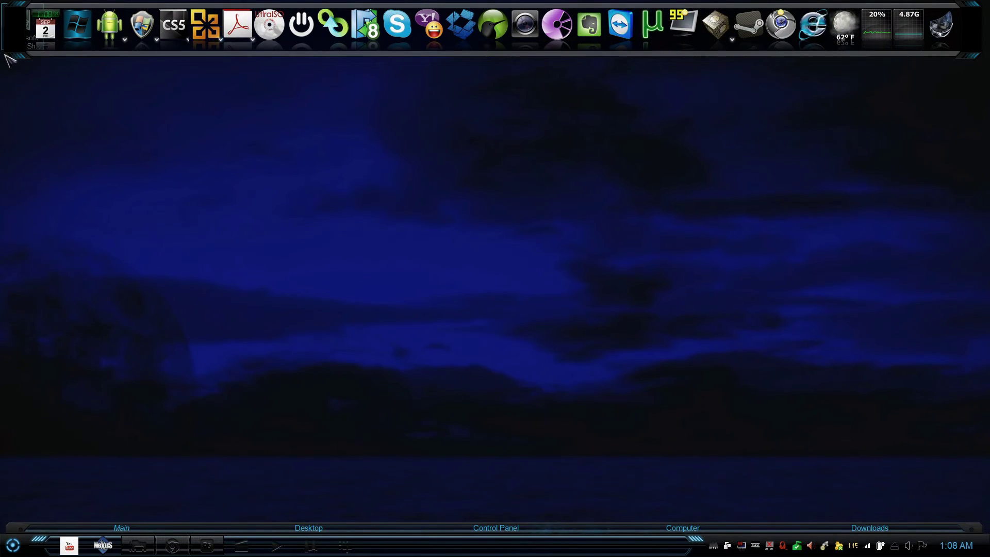
left_click_drag(207, 290, 148, 107)
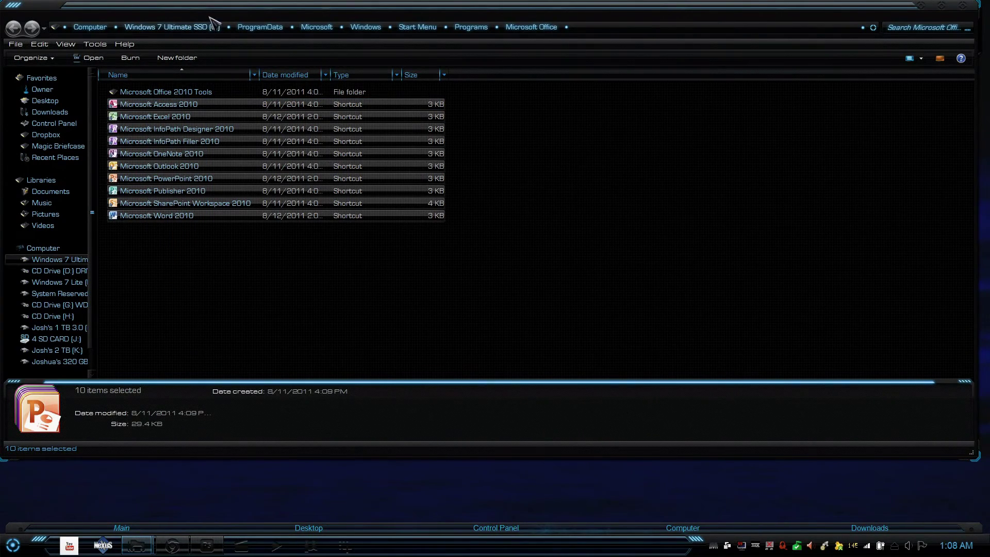
left_click_drag(209, 17, 512, 92)
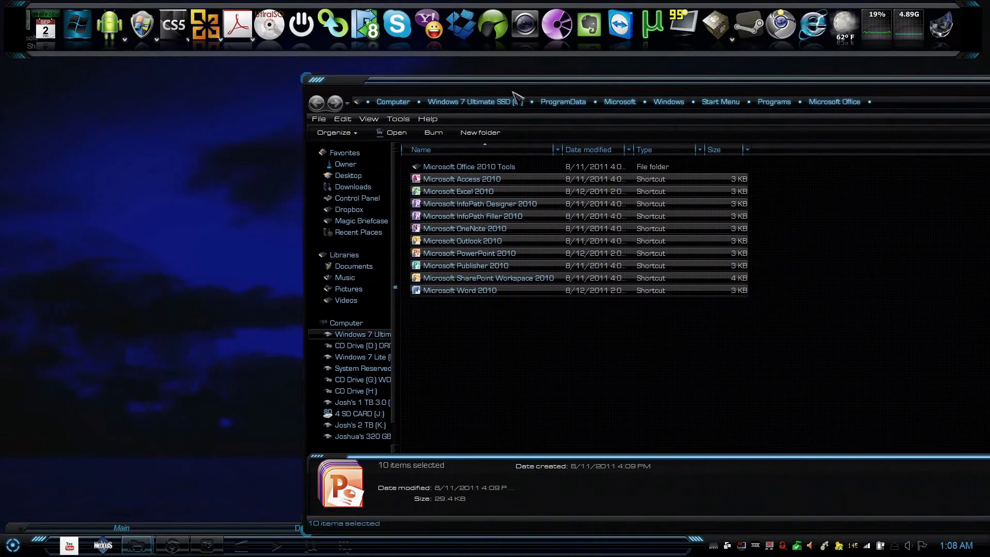
left_click_drag(441, 227, 205, 203)
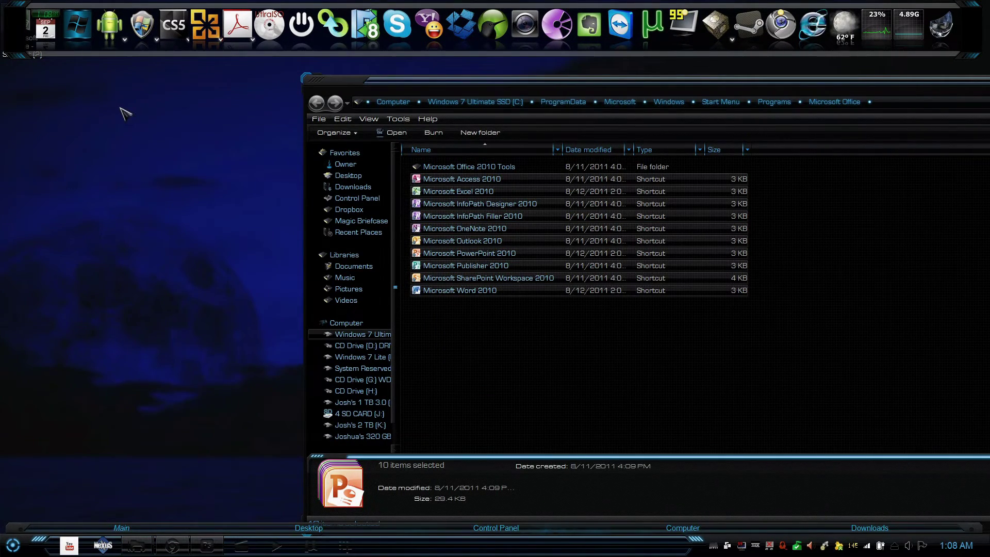
left_click_drag(491, 85, 200, 82)
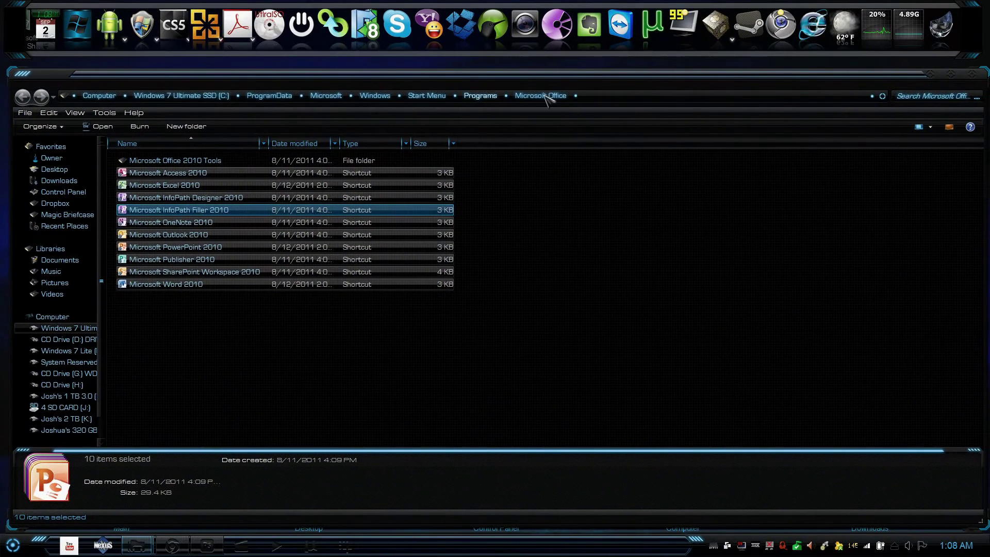
left_click(931, 75)
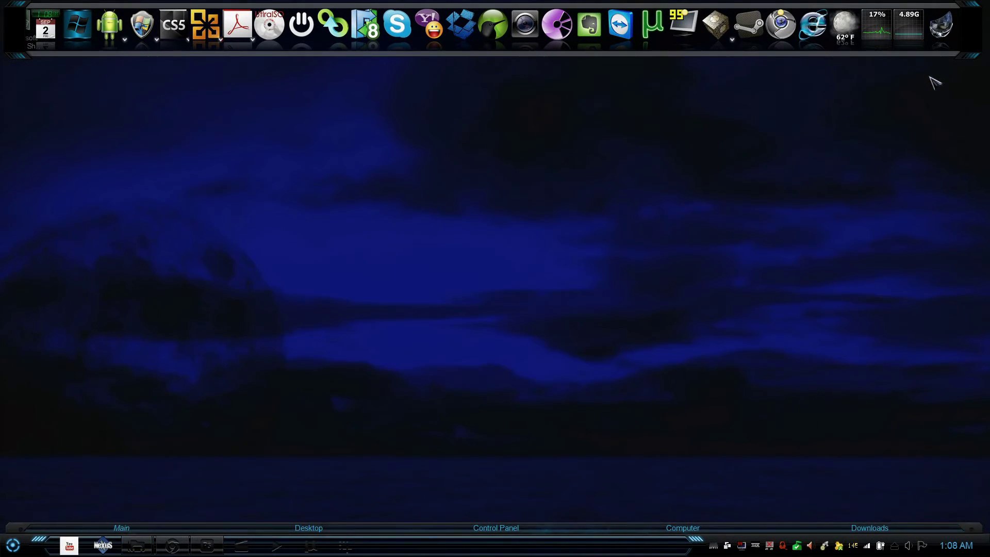
Step: Drag RoboForm Editor from All Programs > RoboForm into the dock's Functions sub-dock
left_click(726, 33)
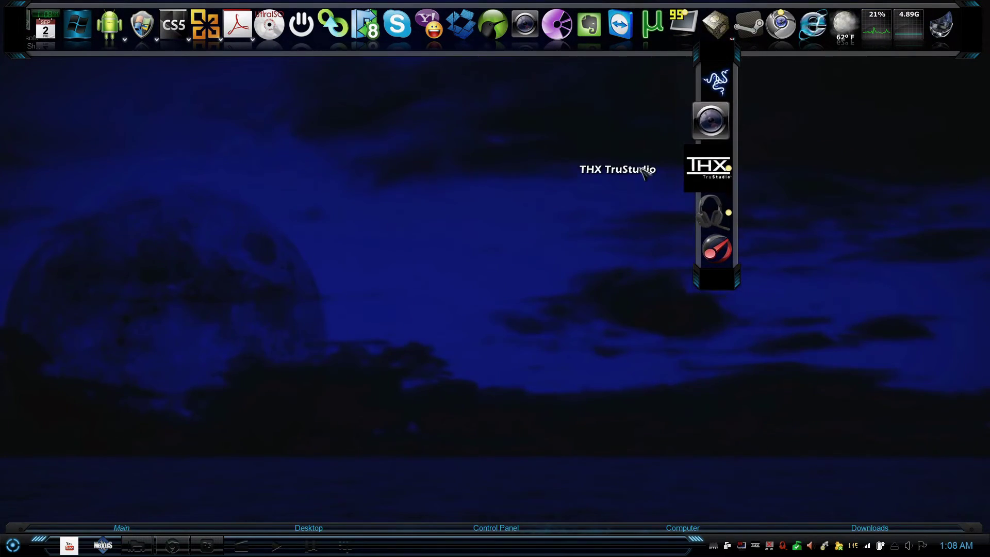
left_click(13, 545)
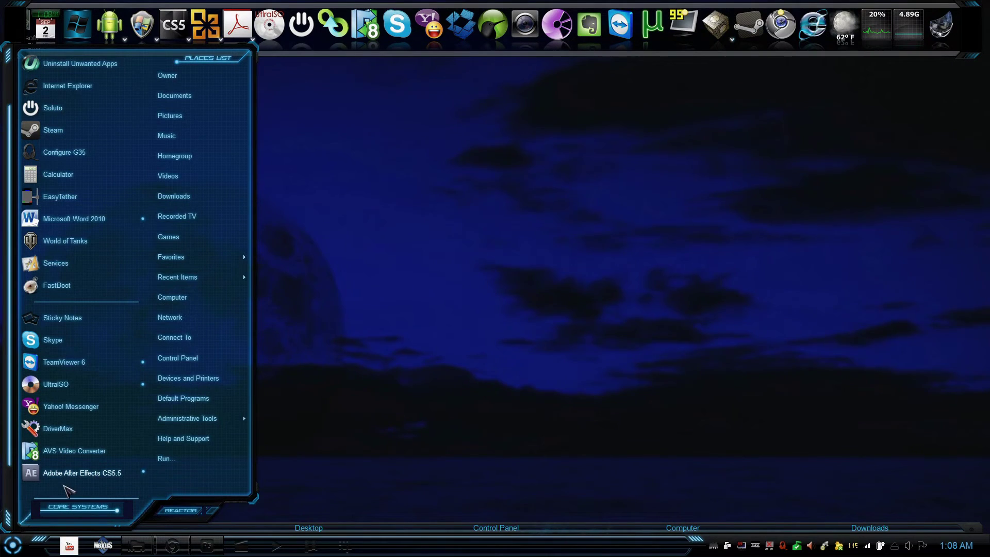
left_click(56, 505)
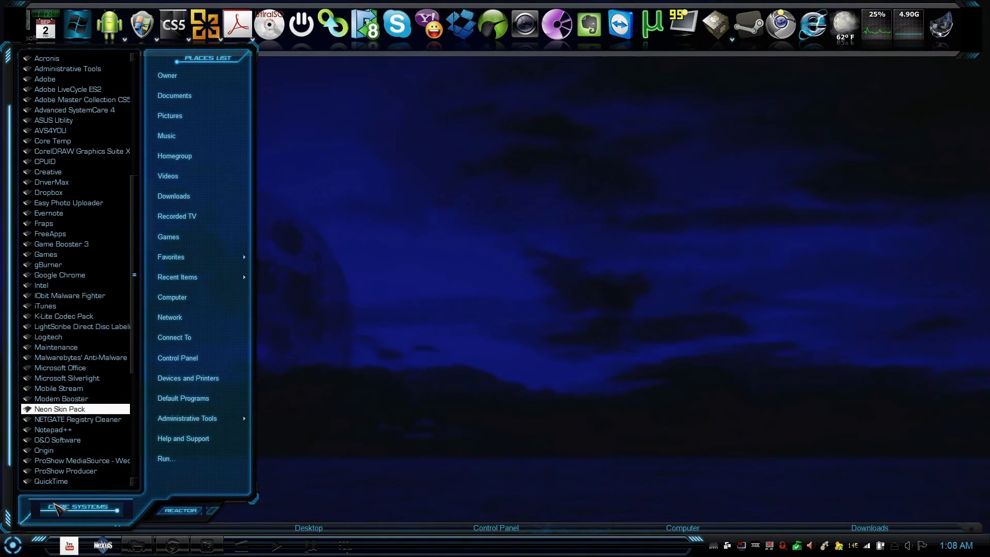
scroll(67, 316, "down", 4)
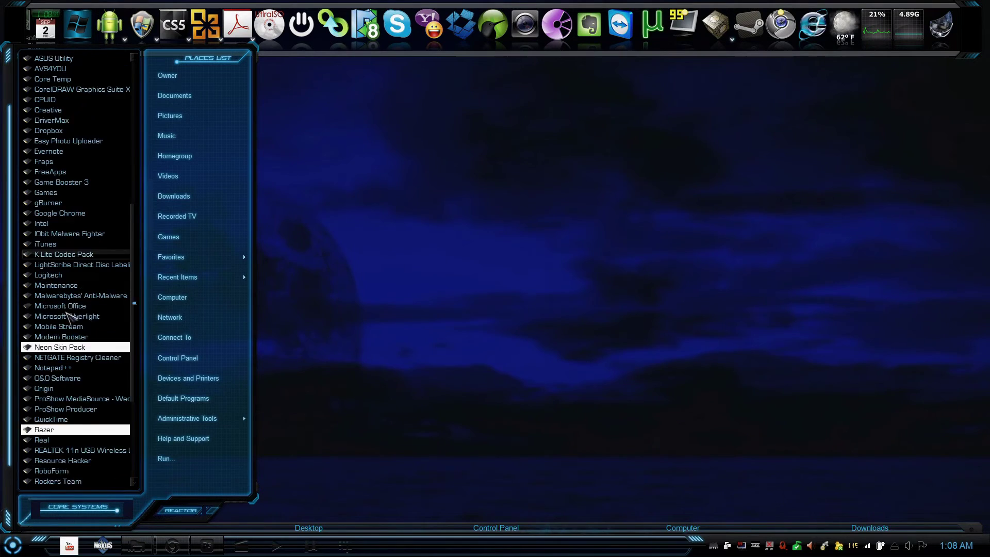
scroll(67, 316, "down", 3)
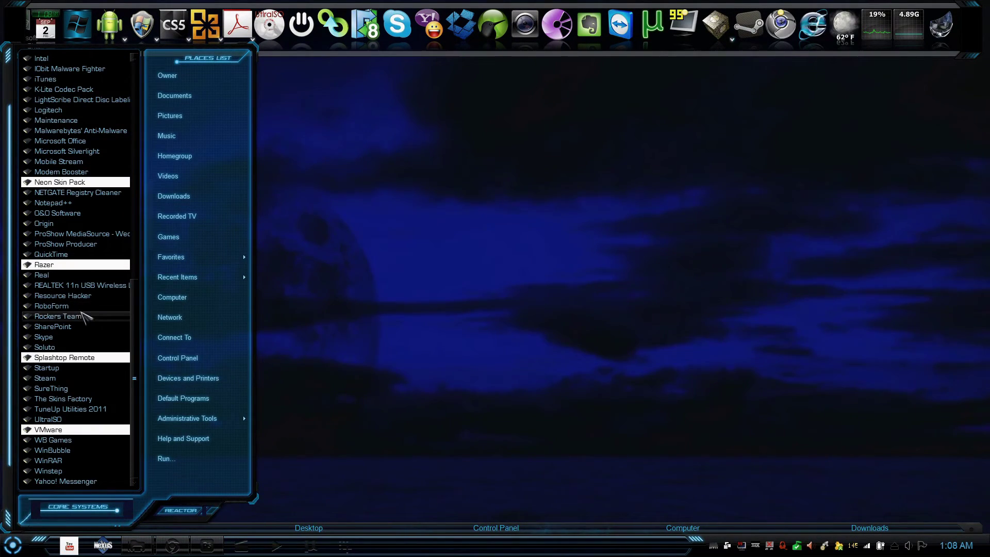
left_click(87, 307)
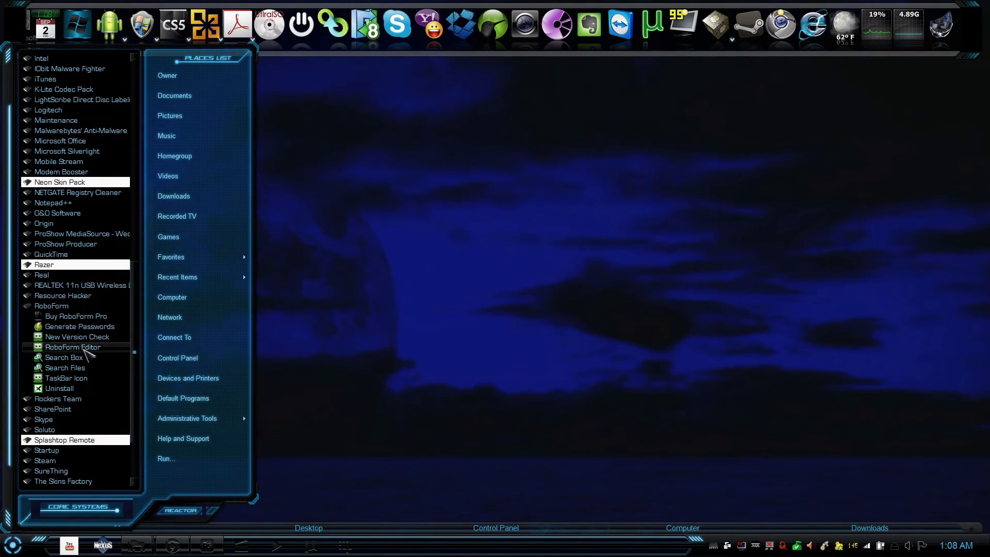
left_click_drag(62, 347, 719, 103)
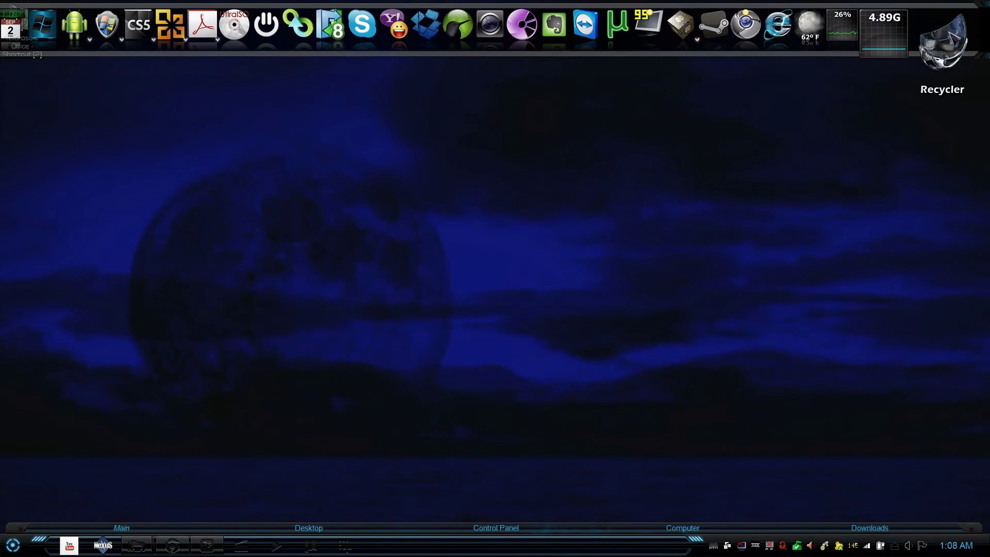
Step: Lock the dock icons, delete the top-left desktop folder item, and close the sugarsync.png Chrome window
right_click(974, 30)
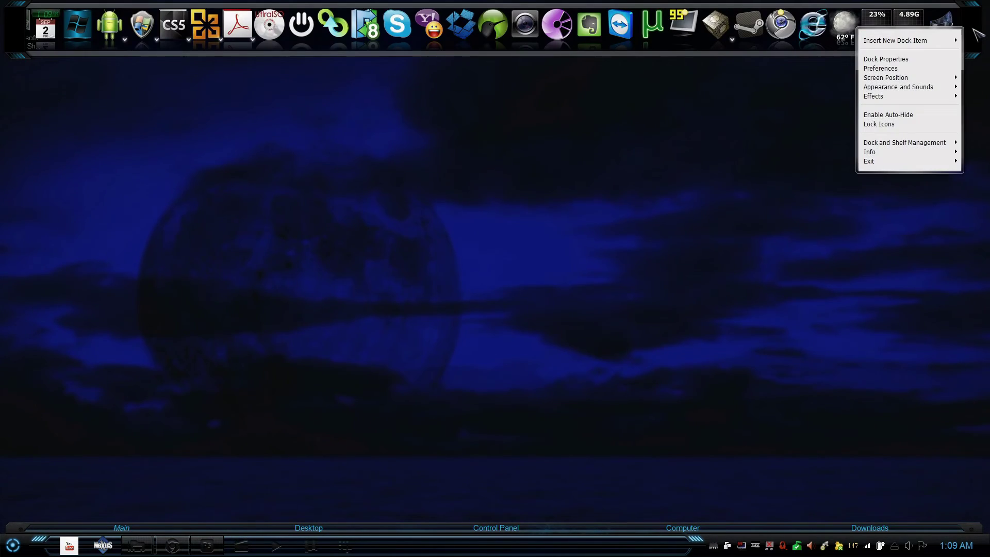
left_click(878, 124)
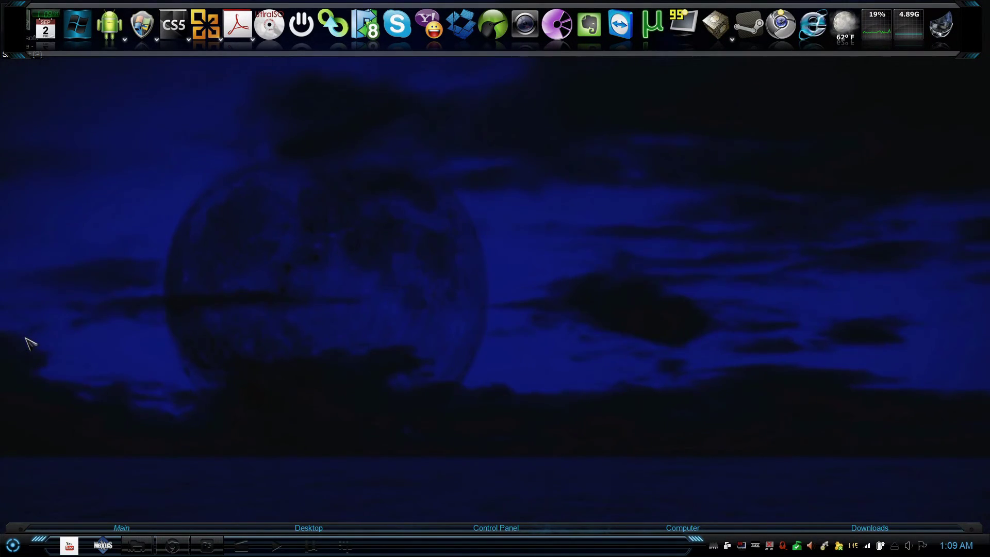
right_click(4, 55)
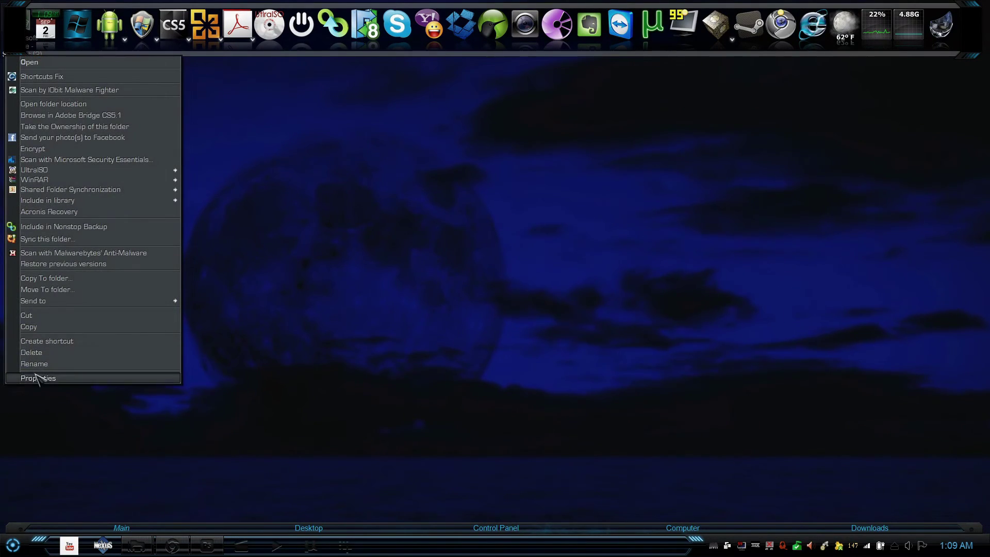
left_click(45, 353)
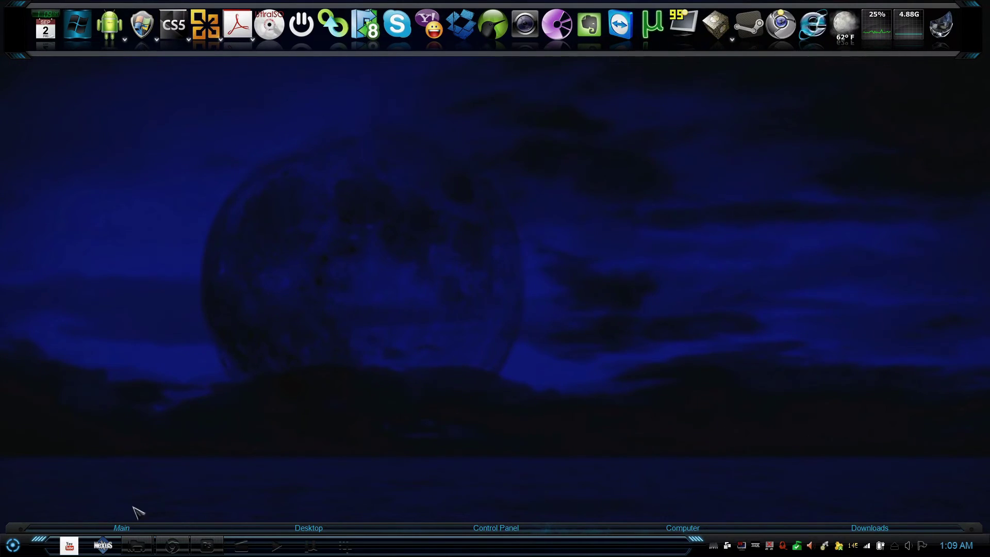
left_click(172, 545)
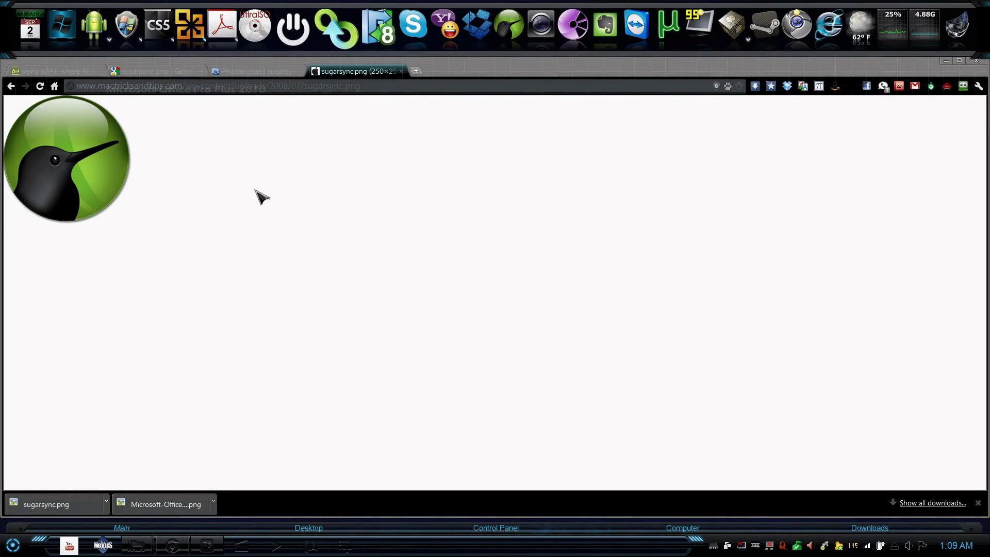
left_click(976, 60)
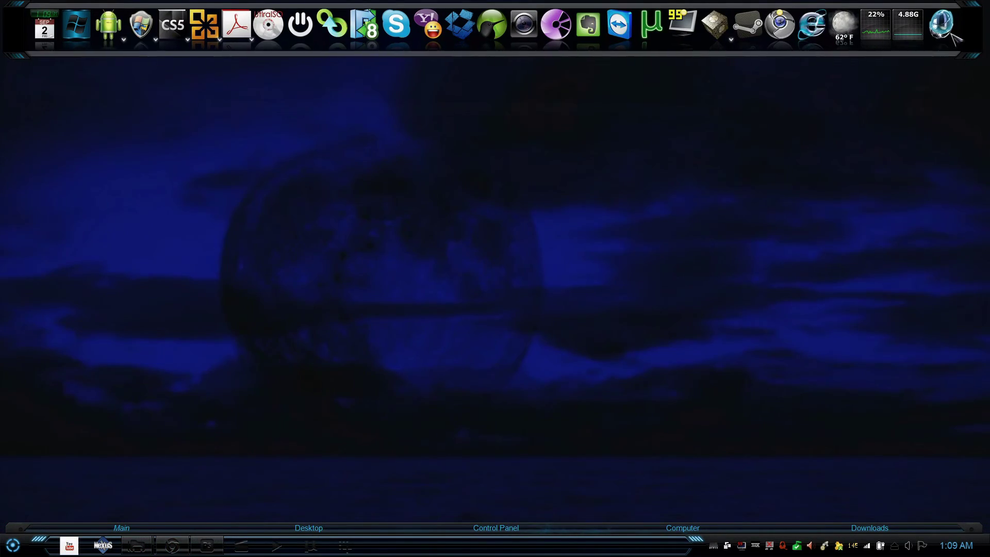
Step: View the Nexus version details under Info > Version Info, then dismiss them
right_click(974, 44)
mouse_move(879, 165)
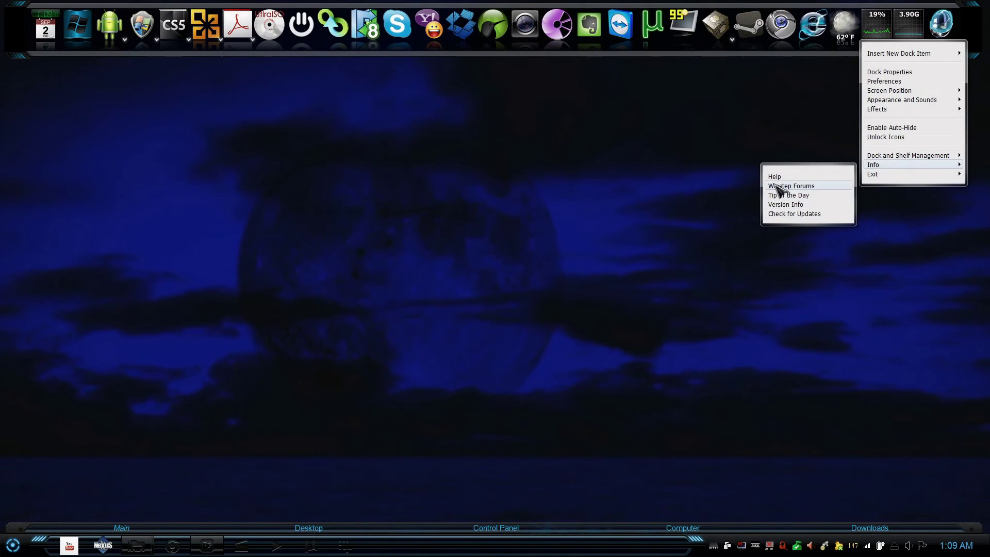
left_click(806, 206)
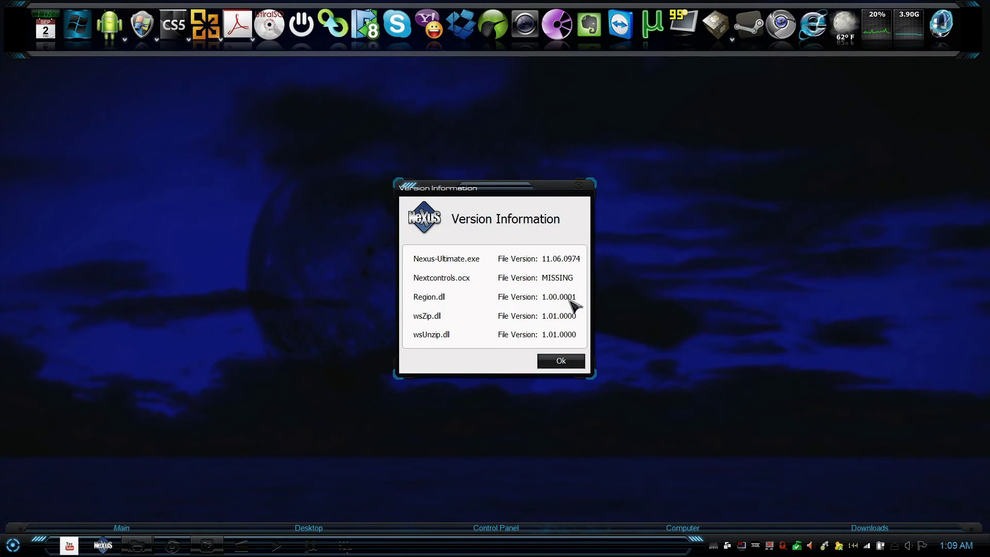
left_click(556, 357)
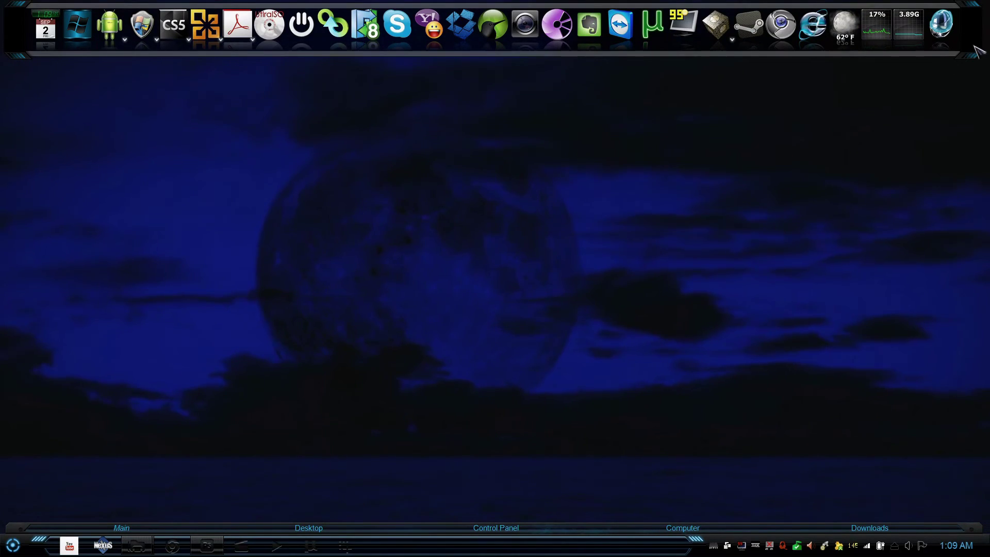
Step: Open the winstep.net website from the About tab in Nexus Preferences
right_click(972, 52)
left_click(879, 85)
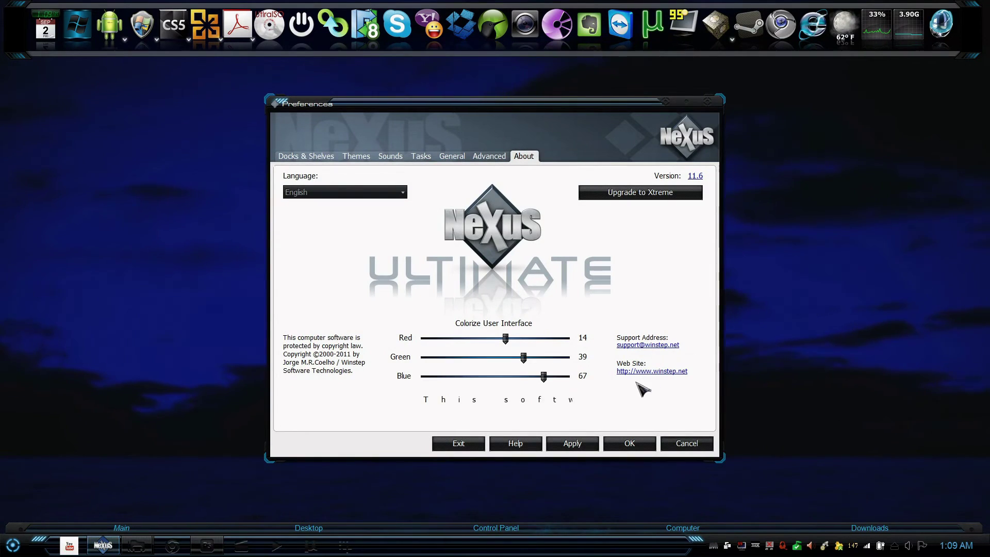
left_click(683, 376)
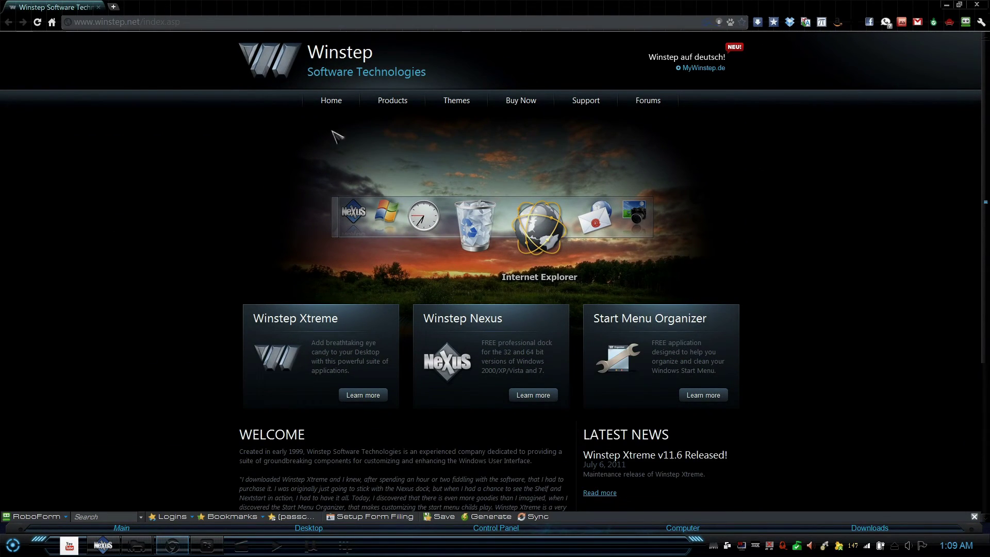
Step: Go from Products to the Nexus Ultimate purchase page and scroll through it
left_click(392, 101)
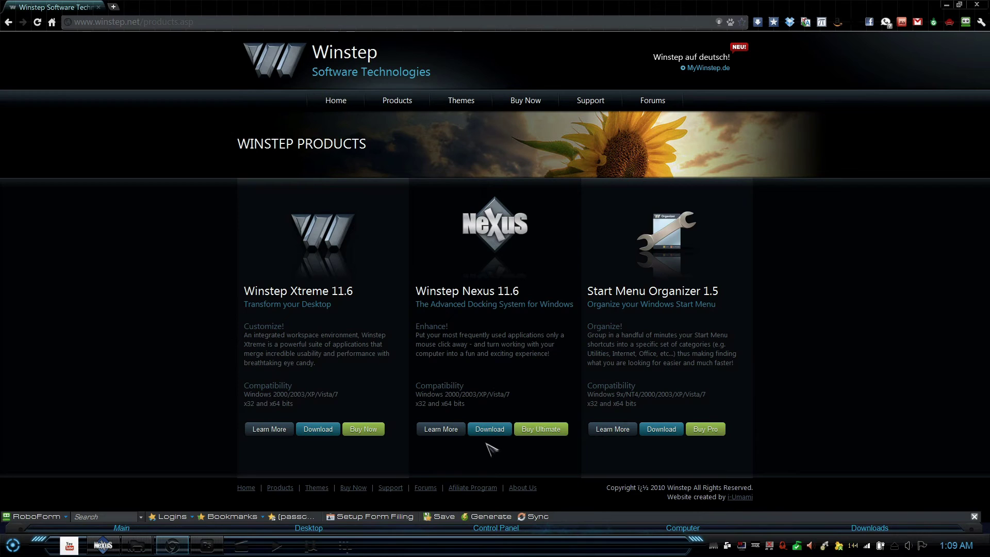
left_click(540, 430)
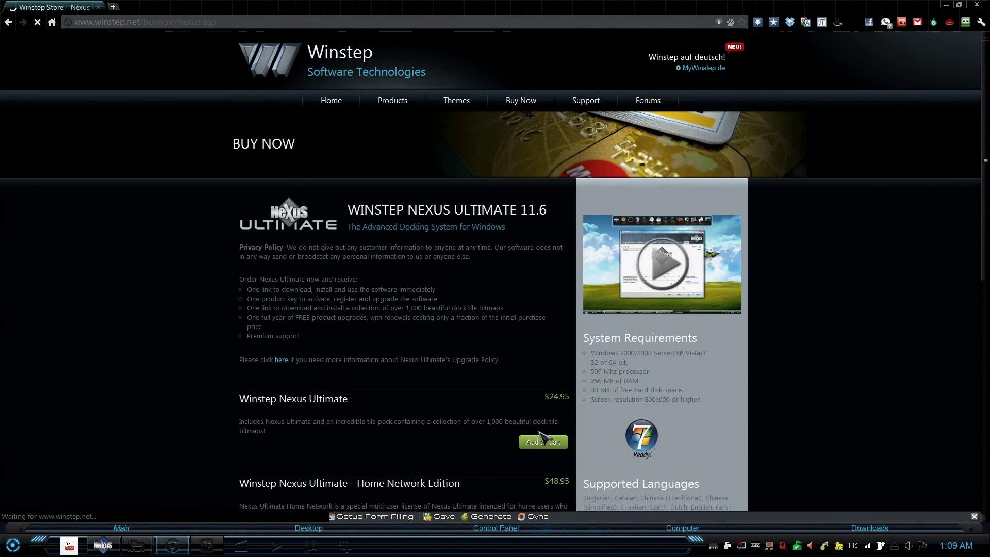
scroll(540, 430, "down", 3)
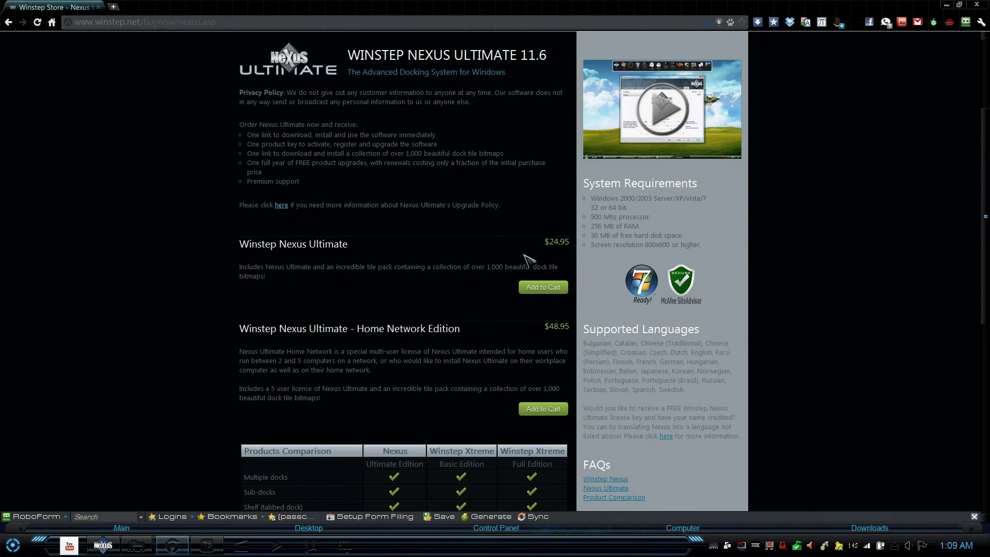
Step: Snap Chrome to the right half, widen it, review the edition comparison, then minimize it
key("super+Right")
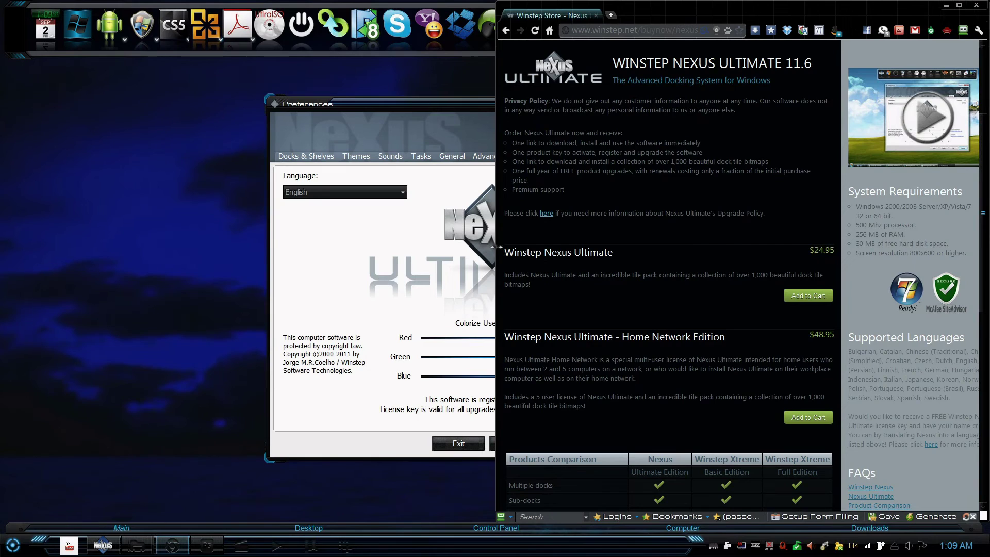
left_click_drag(498, 245, 351, 257)
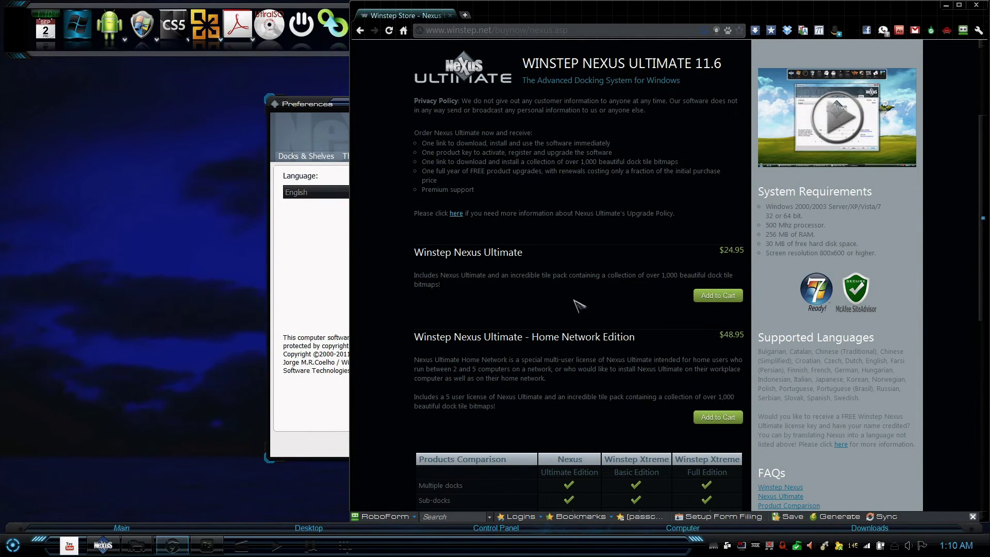
scroll(578, 305, "down", 4)
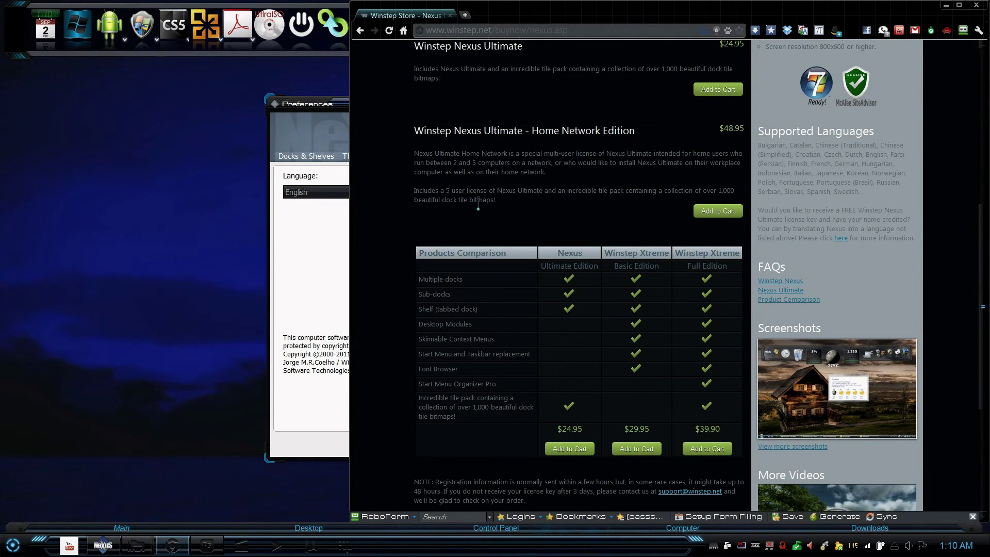
left_click(946, 4)
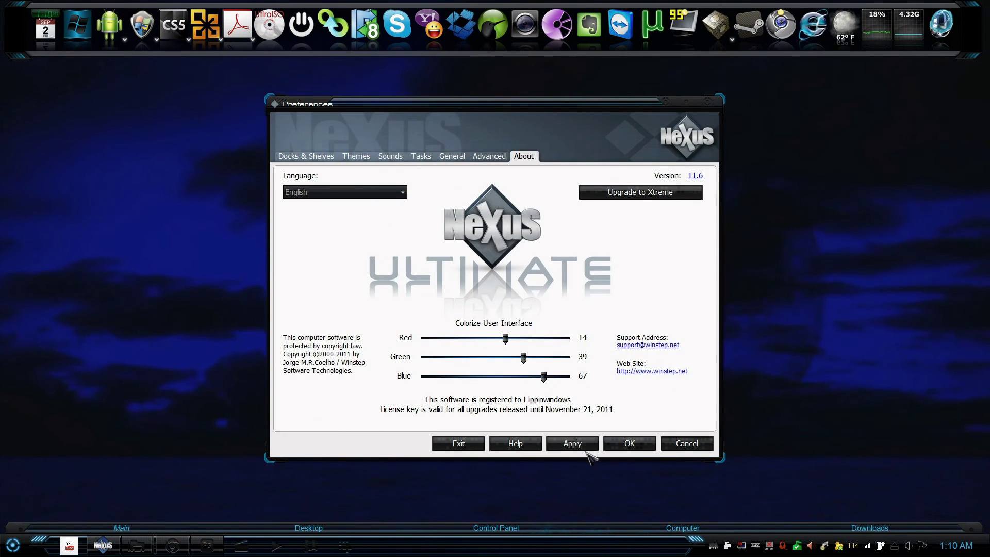
Step: Confirm Nexus Preferences with OK, then open and dismiss the Start menu twice over the desktop
left_click(618, 450)
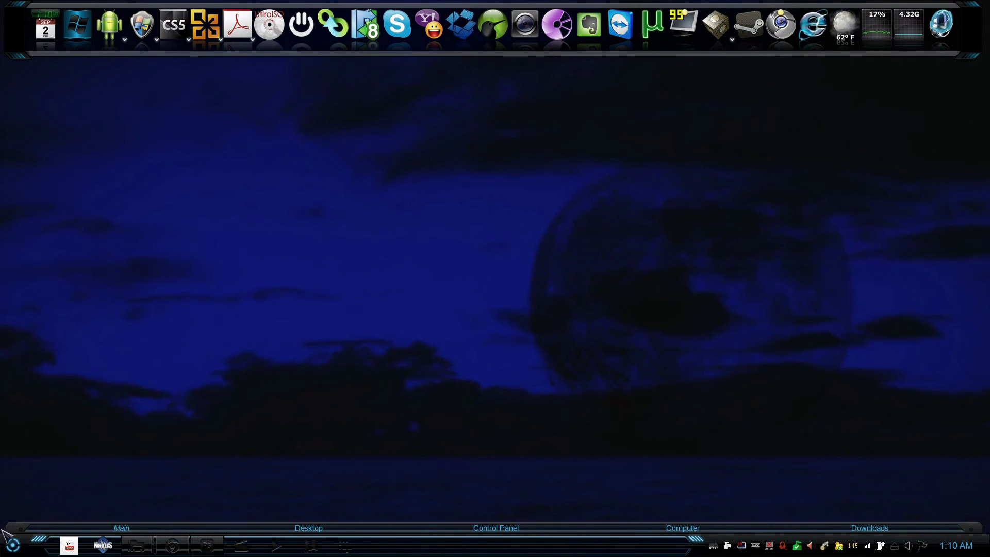
left_click(9, 548)
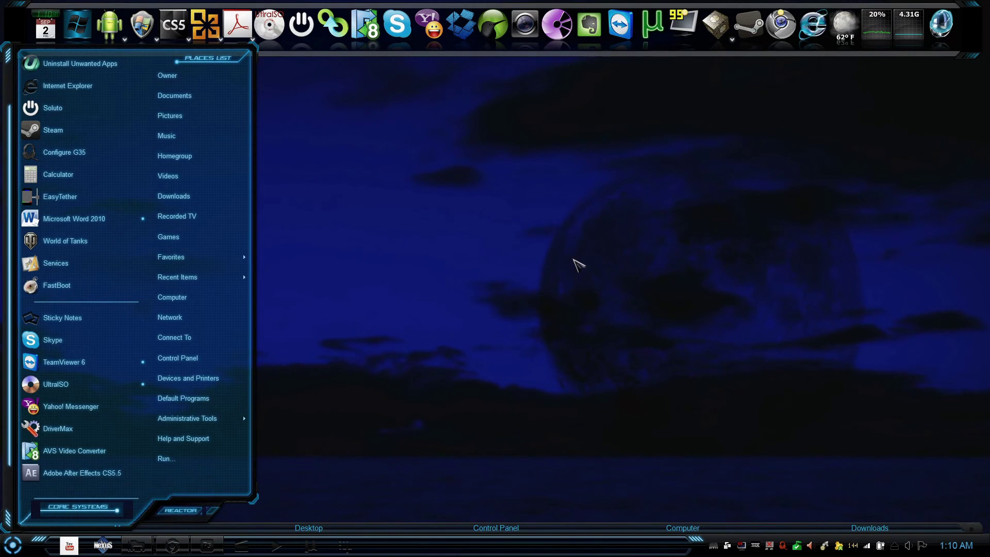
left_click(578, 264)
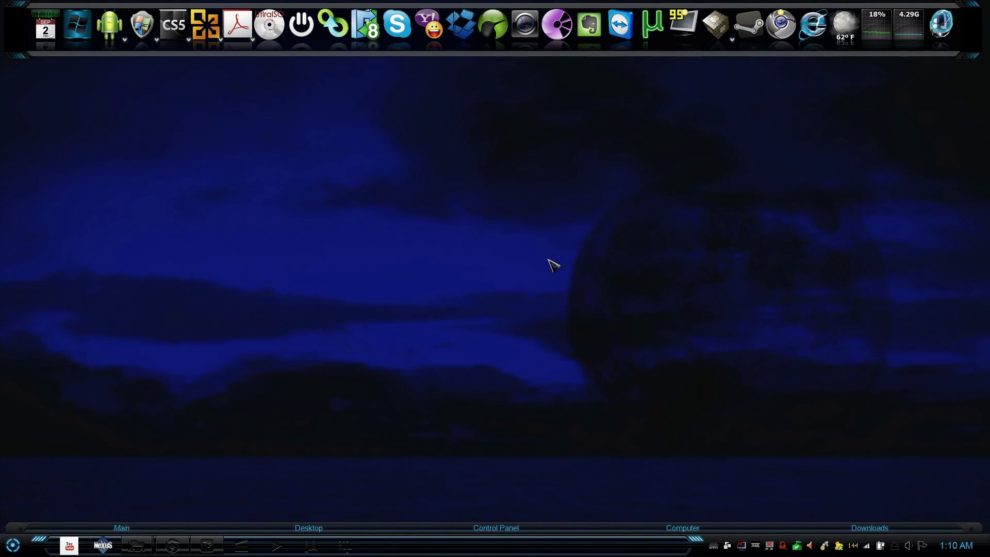
left_click(12, 545)
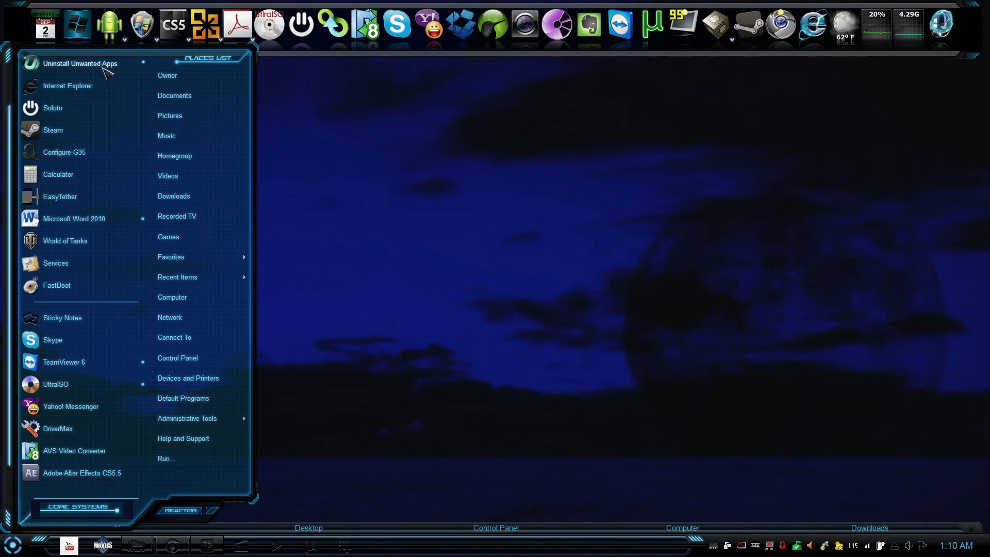
left_click(394, 371)
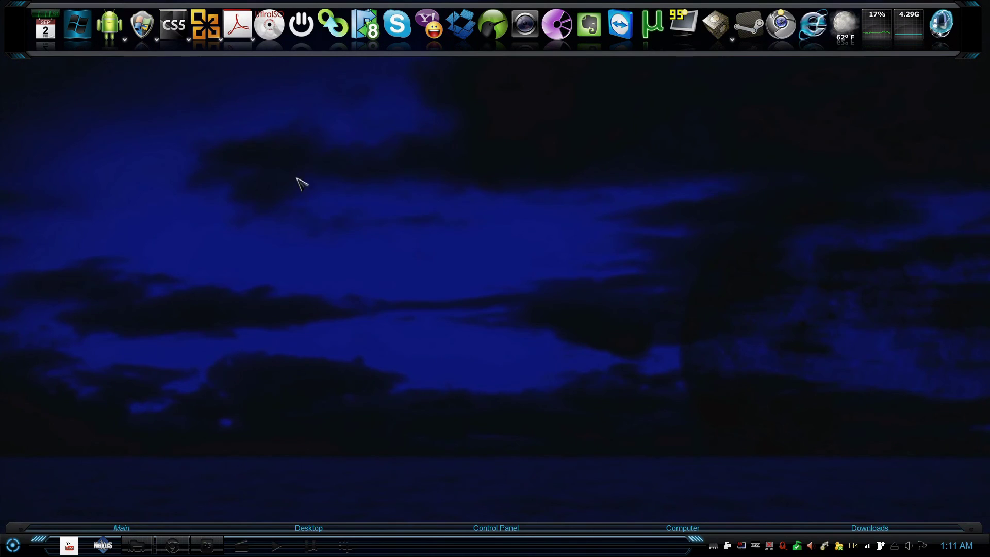
left_click_drag(264, 189, 959, 431)
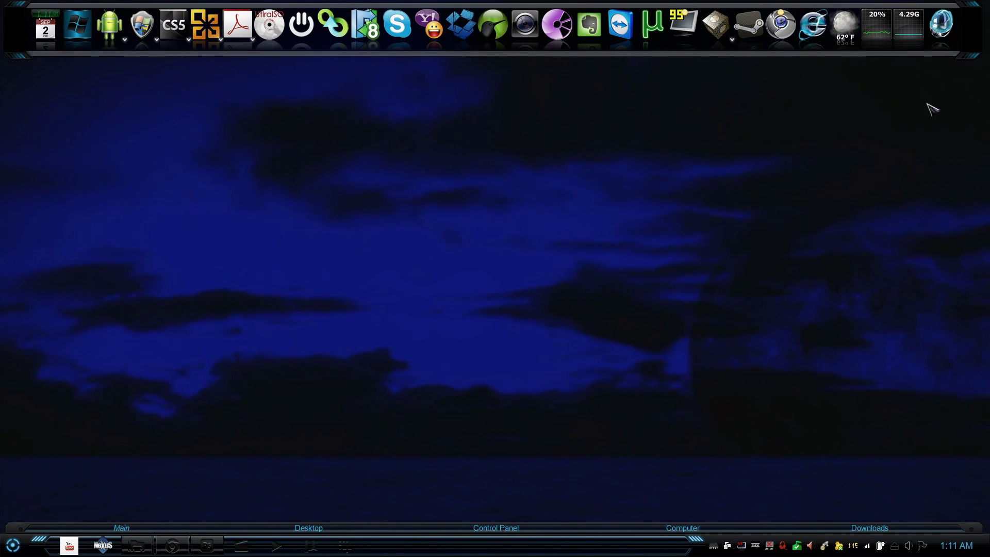
left_click_drag(935, 88, 39, 416)
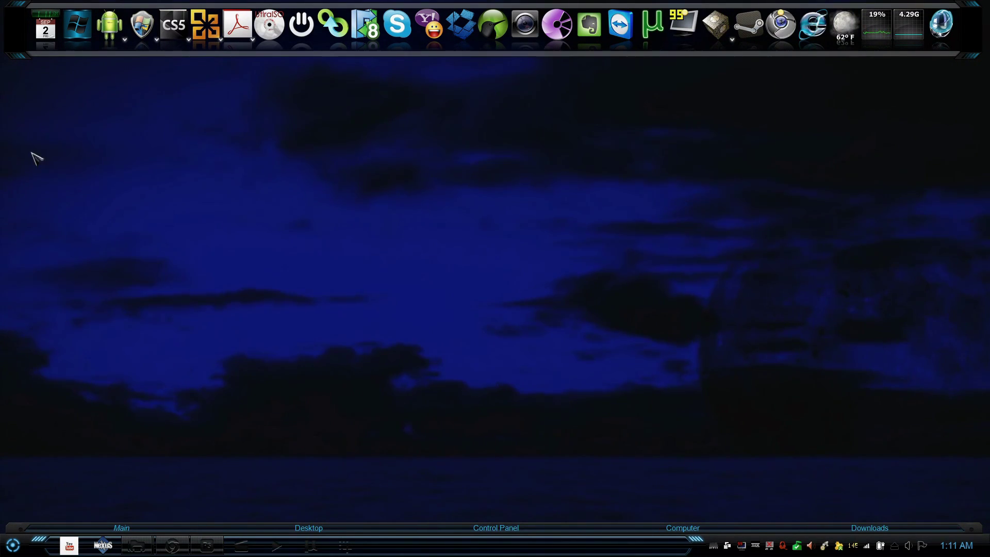